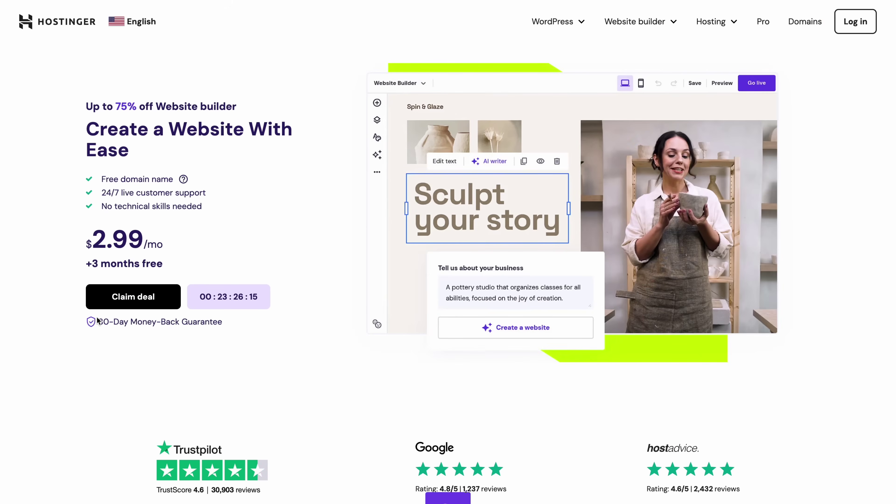
- Start a Business Website Builder order on the 48-month term at $3.99/month
click(99, 303)
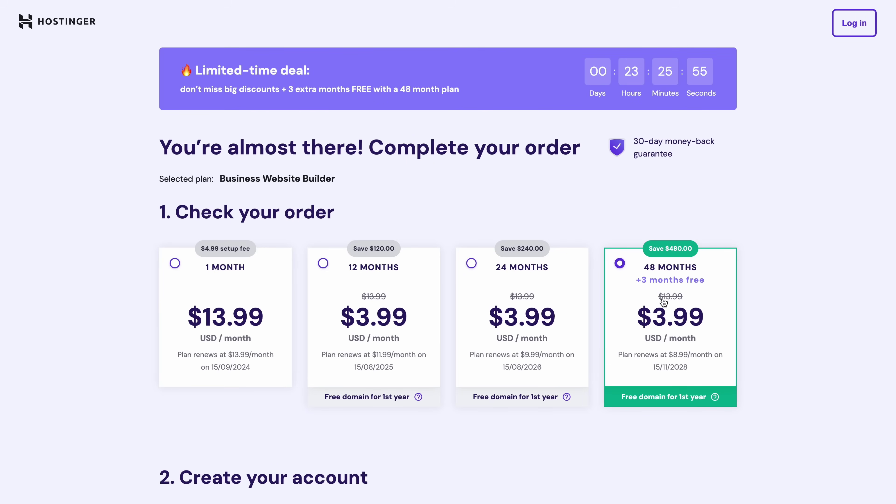
- Apply the coupon code WB10 to the order at checkout
scroll(666, 303, down, 10)
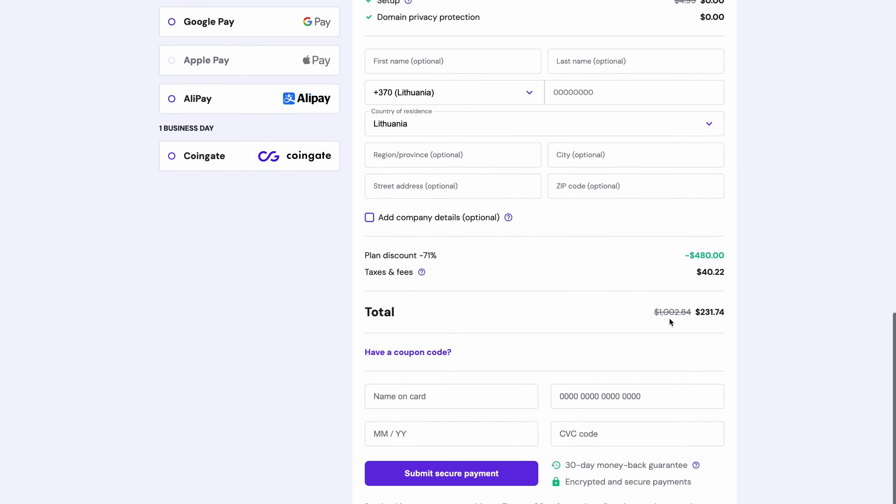
click(431, 337)
click(418, 368)
text(WB10)
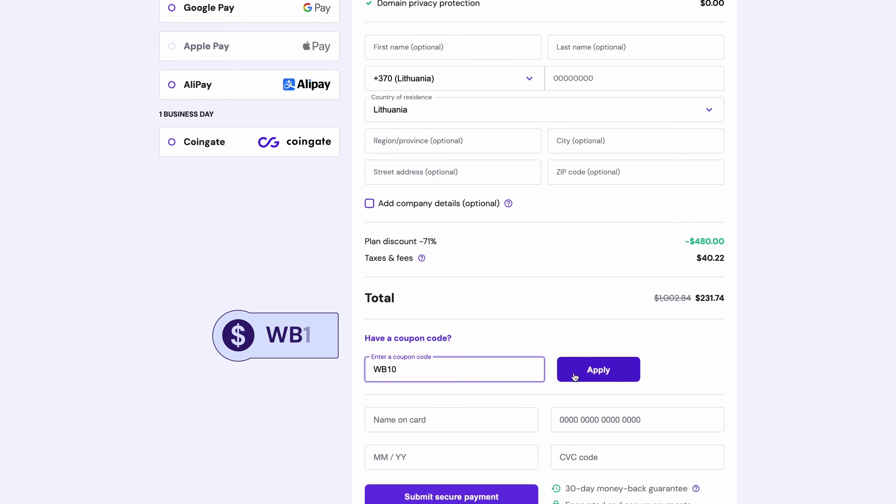
click(577, 373)
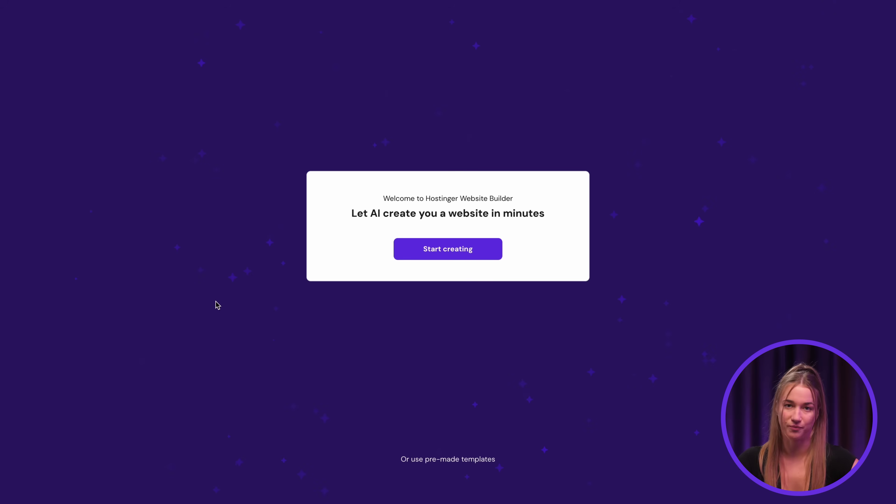
- Scroll through the pre-made template gallery, then choose to create the site with AI
click(435, 460)
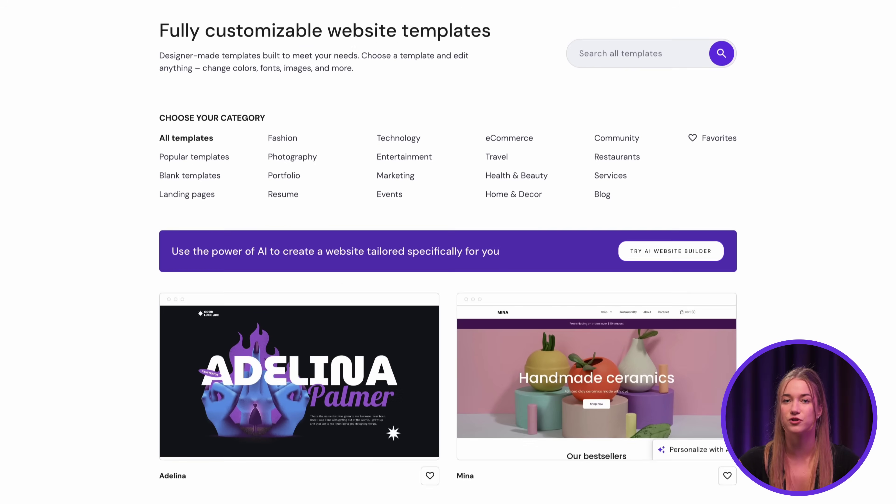
scroll(436, 459, down, 5)
scroll(448, 252, down, 10)
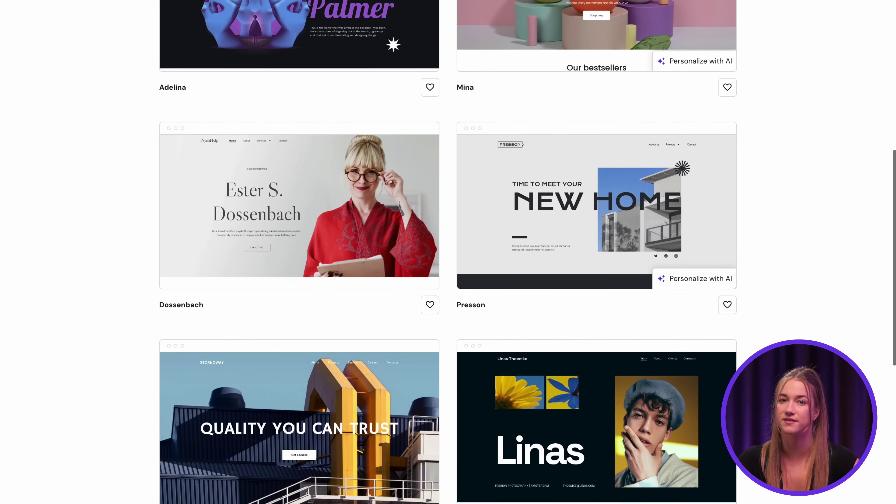
scroll(299, 353, down, 4)
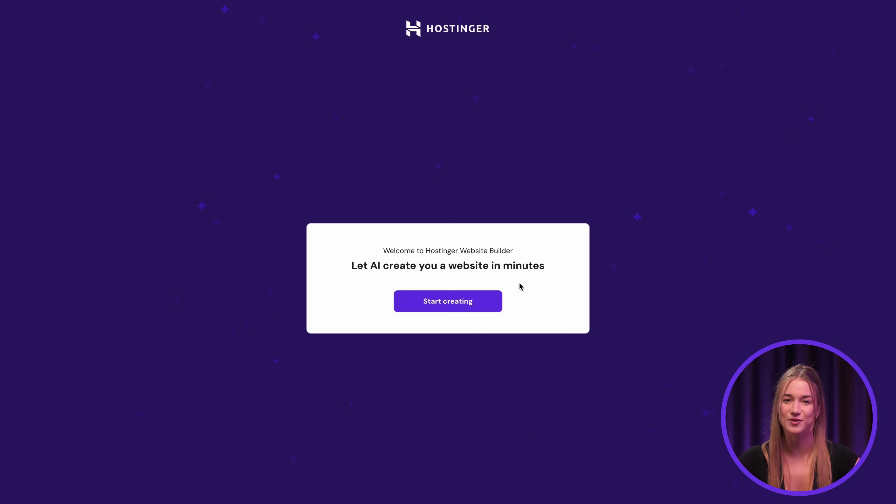
click(490, 297)
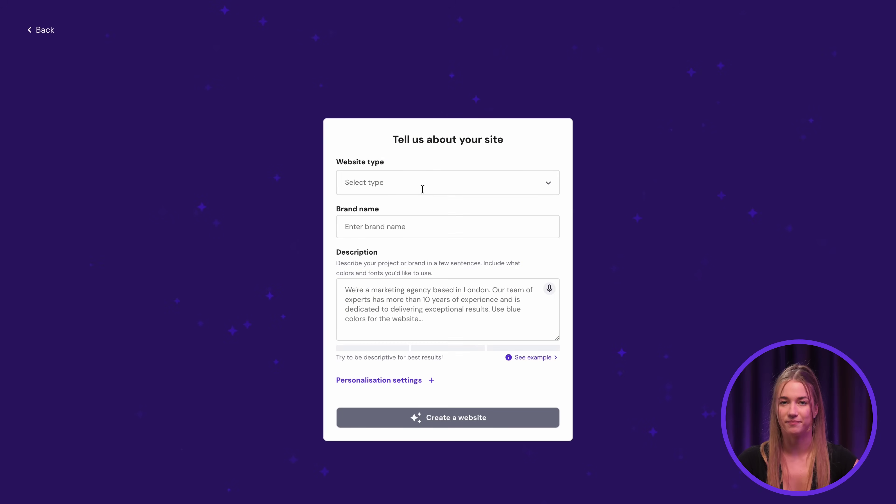
- Set website type to Online store, name it Perfectly Cut Tailor, and paste the tailoring description
click(423, 189)
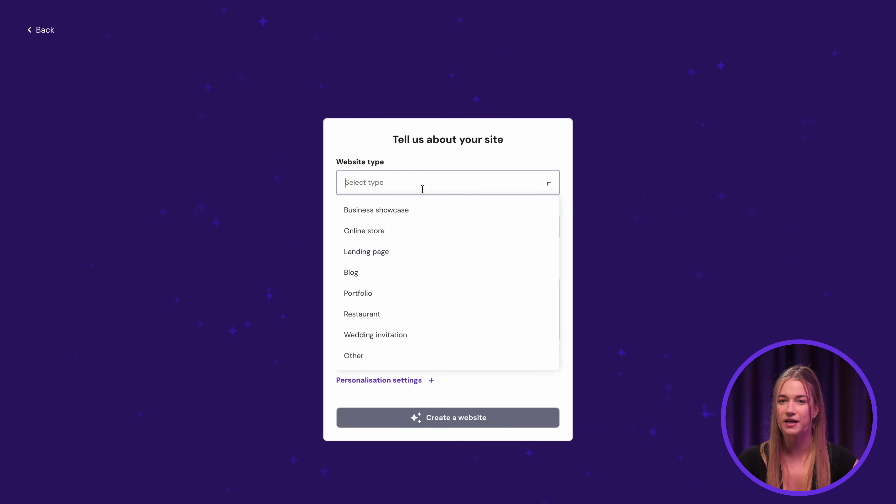
click(409, 229)
click(406, 227)
text(Perfectly Cut Tailor)
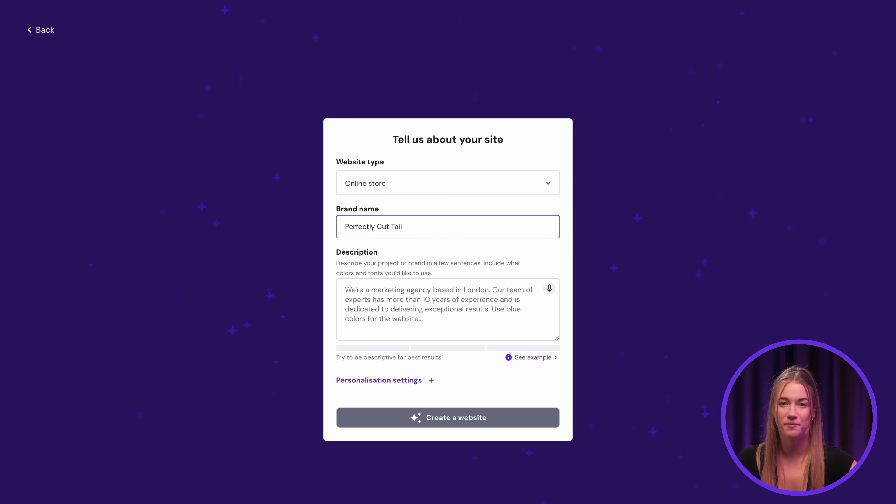
click(408, 288)
text(We are a tailor with more than 8 years of experience based in Oregon, USA. We provide a wide range of services such as tailoring suits, shirts and t-shirts.)
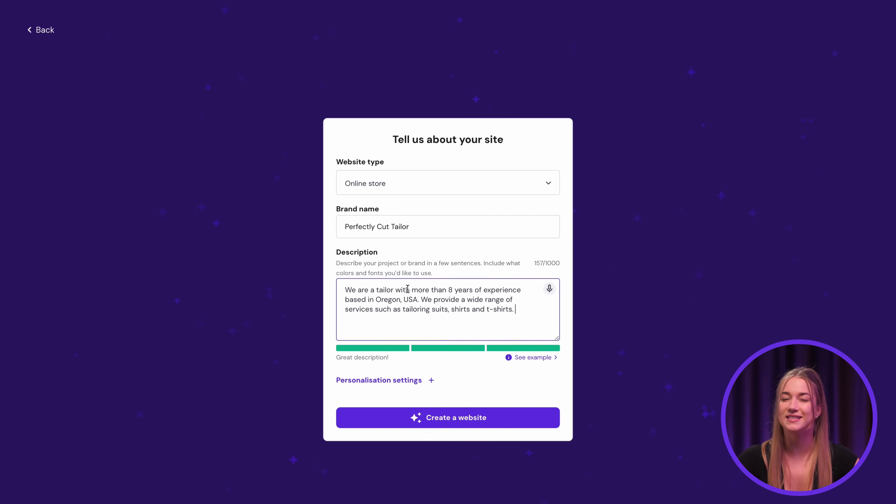
- Choose Surprise me for the colour palette in Personalisation settings and generate the website
click(389, 380)
click(422, 407)
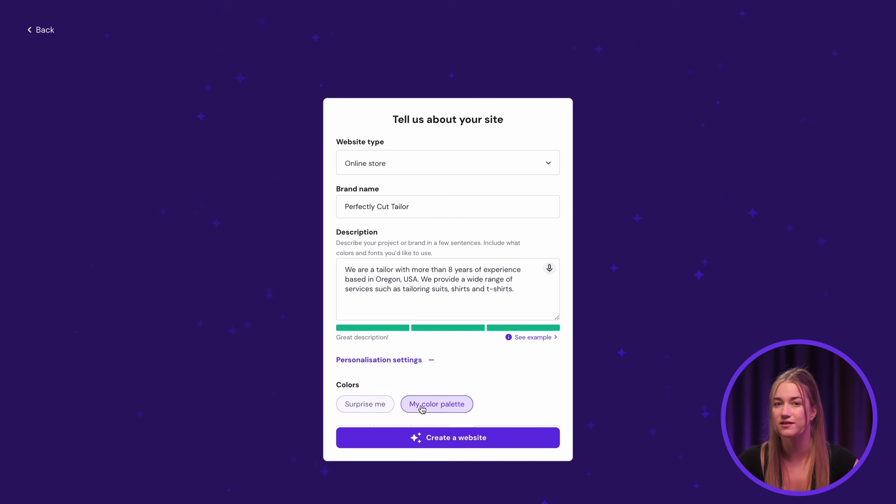
scroll(422, 408, down, 2)
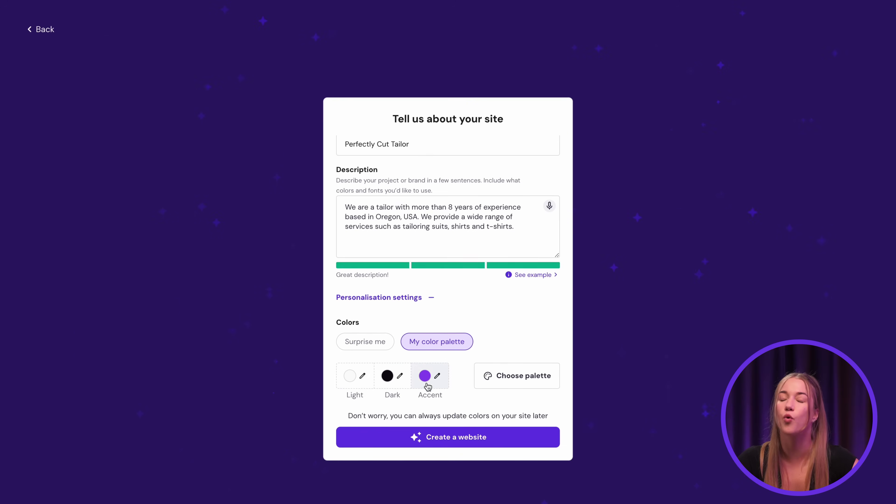
click(388, 298)
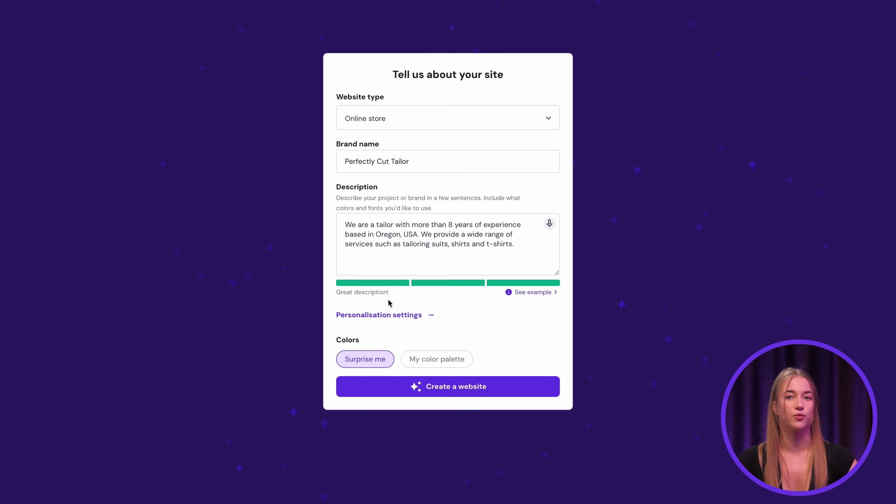
click(433, 386)
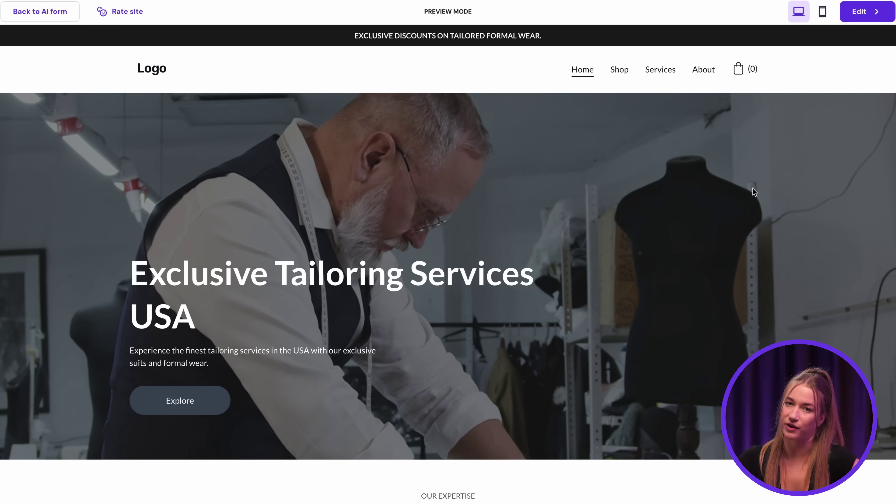
- Leave preview and the Store manager page to open the tailoring site in the editor
click(865, 21)
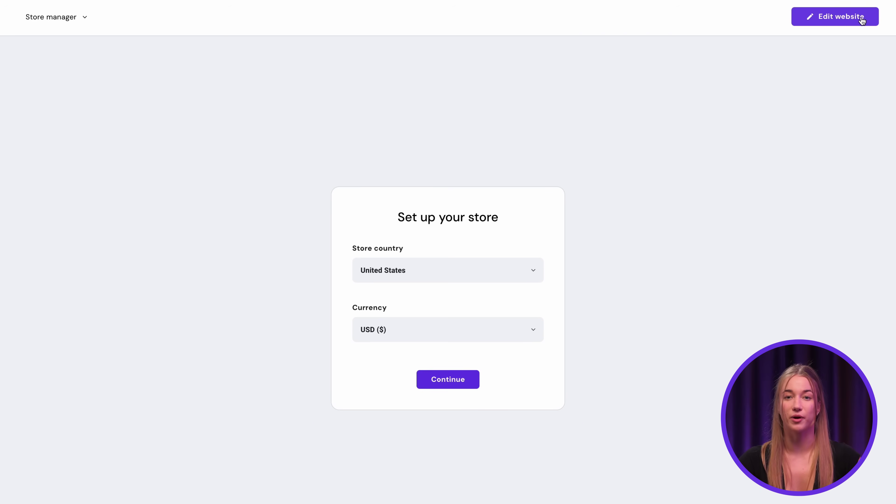
click(862, 20)
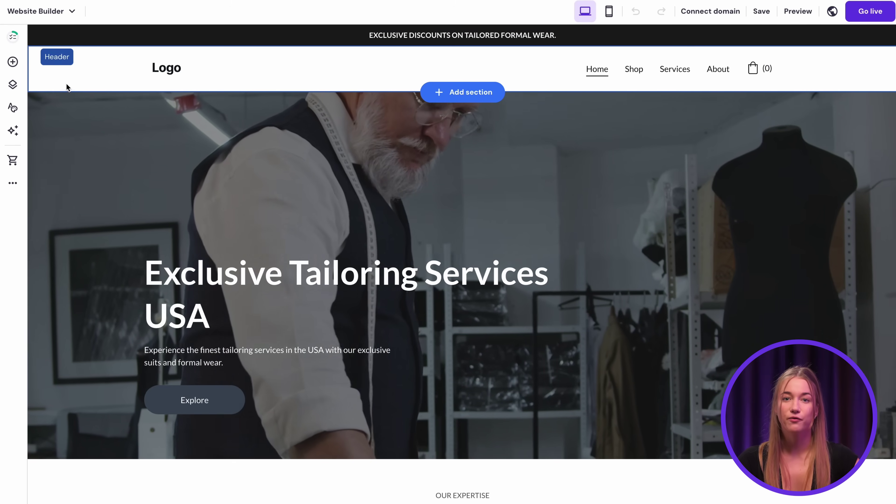
- Replace the site colour used 94 times with light grey #EDEDED across the whole site
click(13, 107)
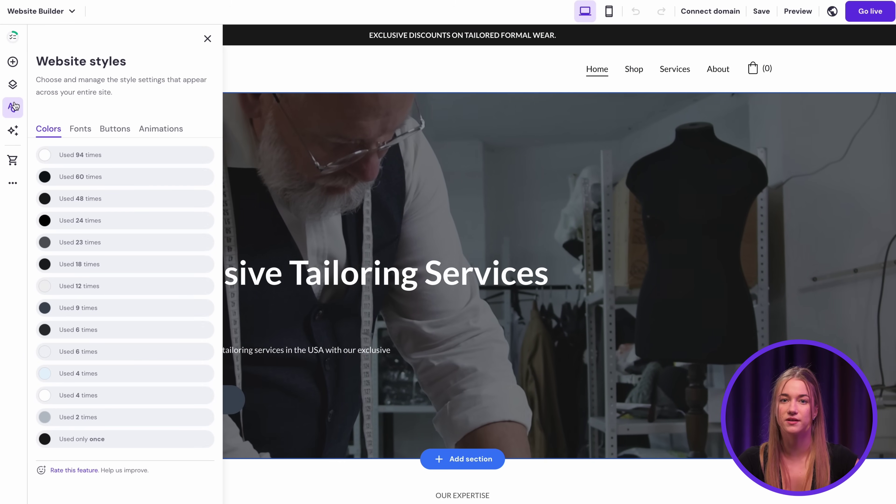
mouse_move(102, 159)
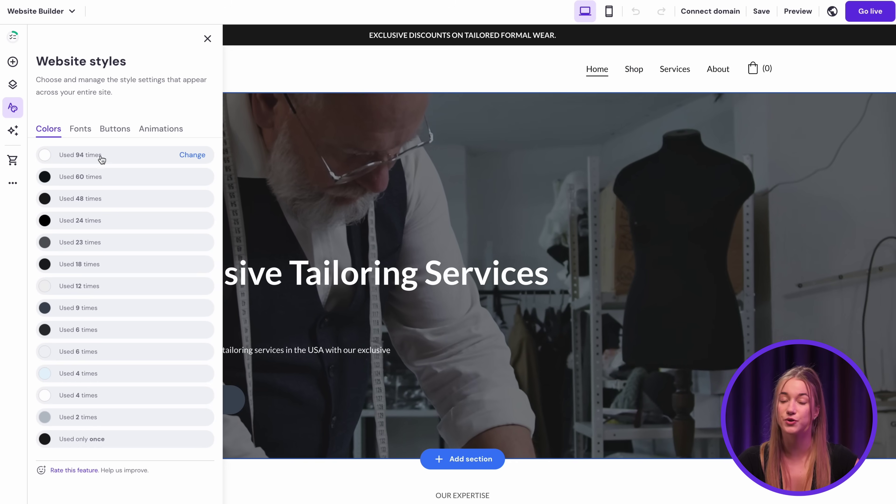
click(190, 155)
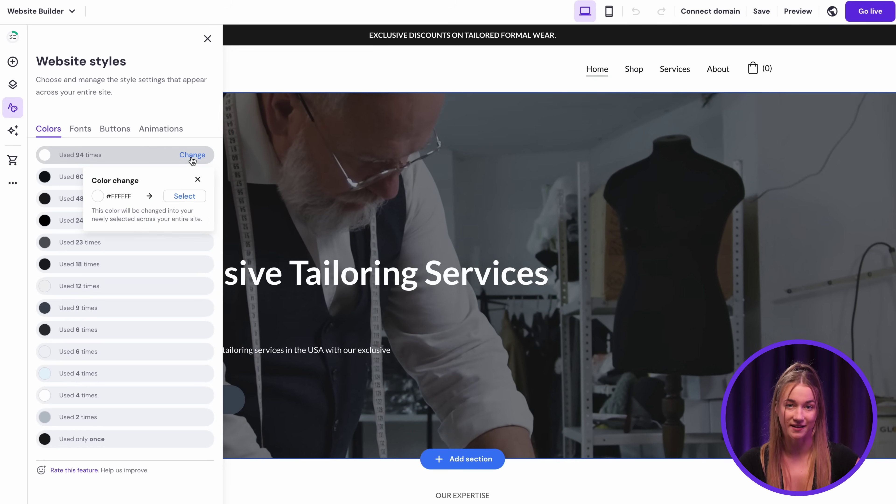
click(185, 196)
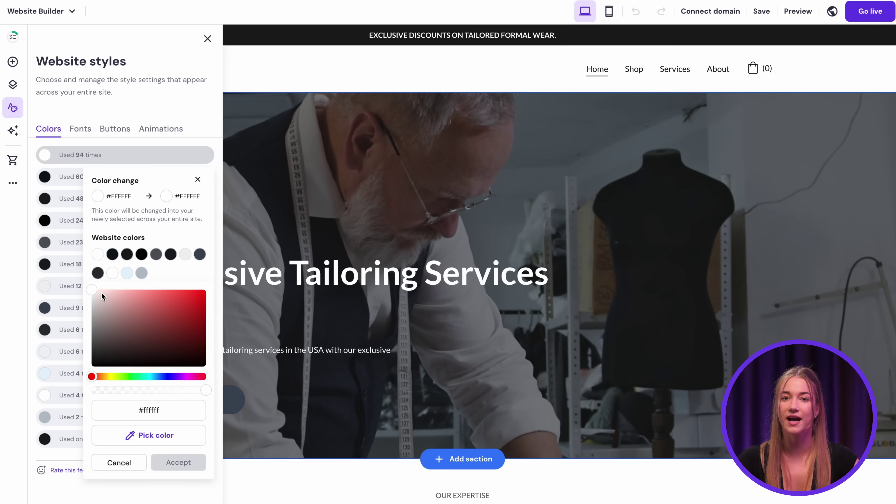
click(91, 295)
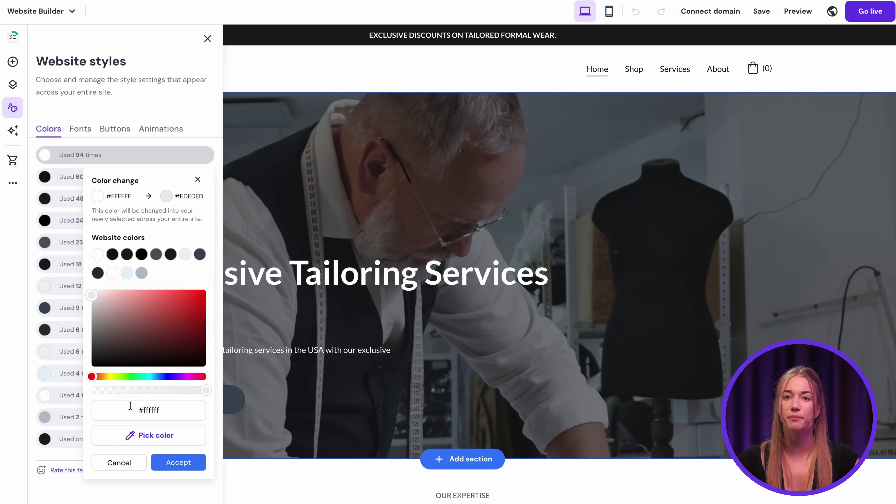
click(172, 463)
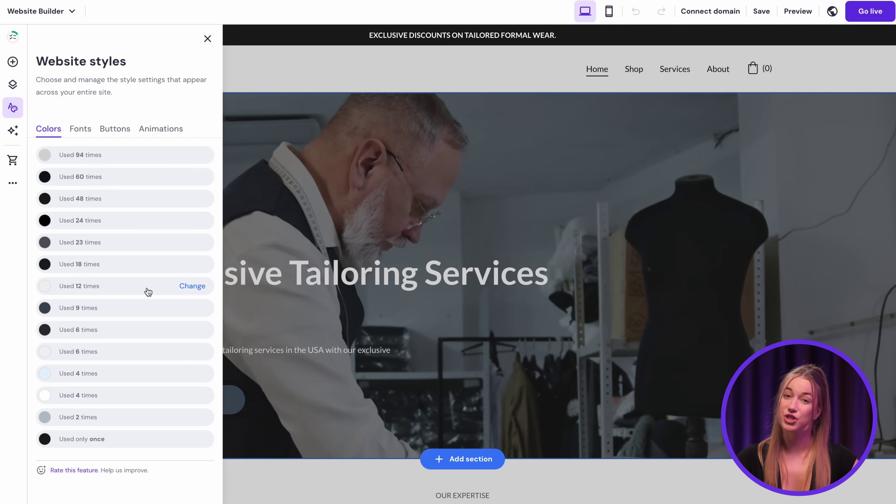
- Review the font, text and button styles, set animations to Slide, and close the panel
click(81, 137)
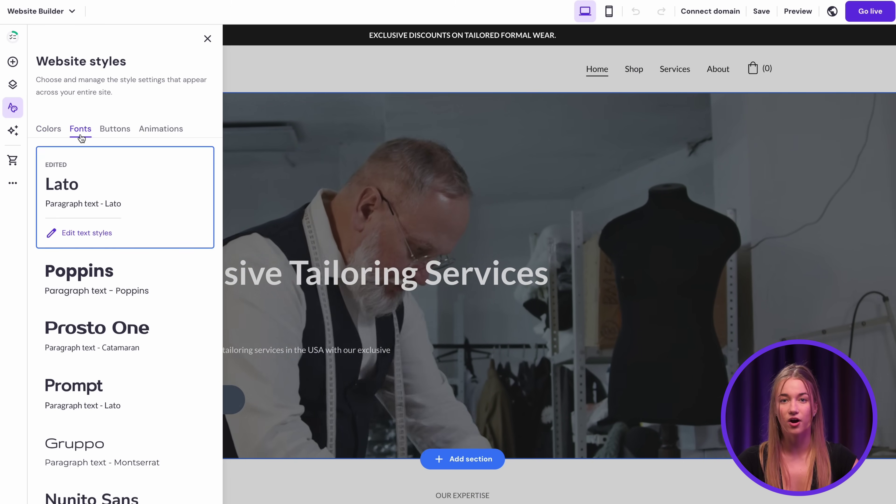
click(82, 235)
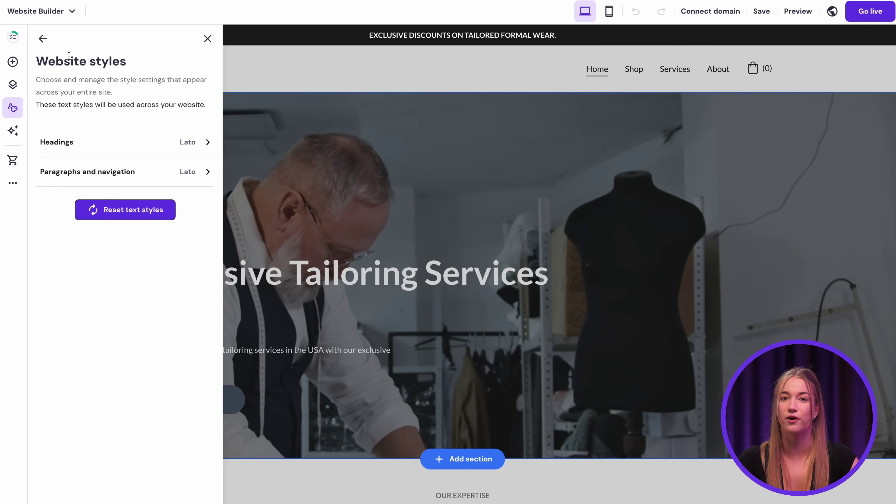
click(43, 38)
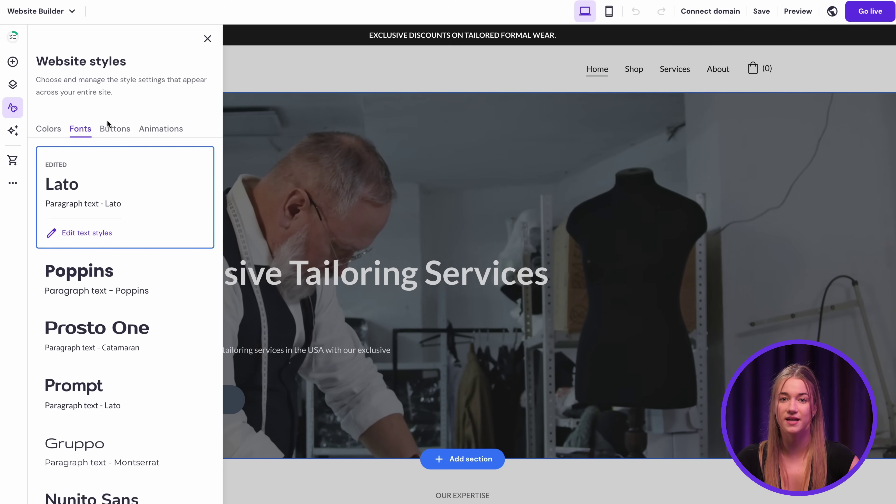
click(112, 130)
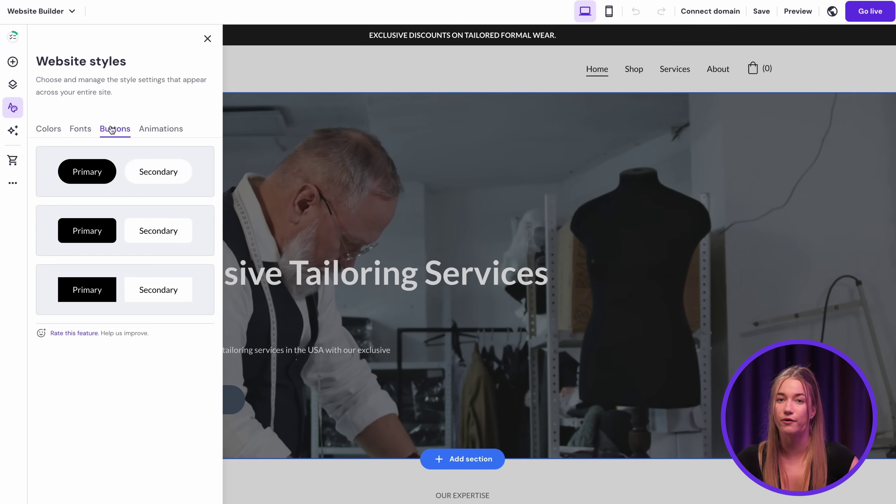
click(158, 131)
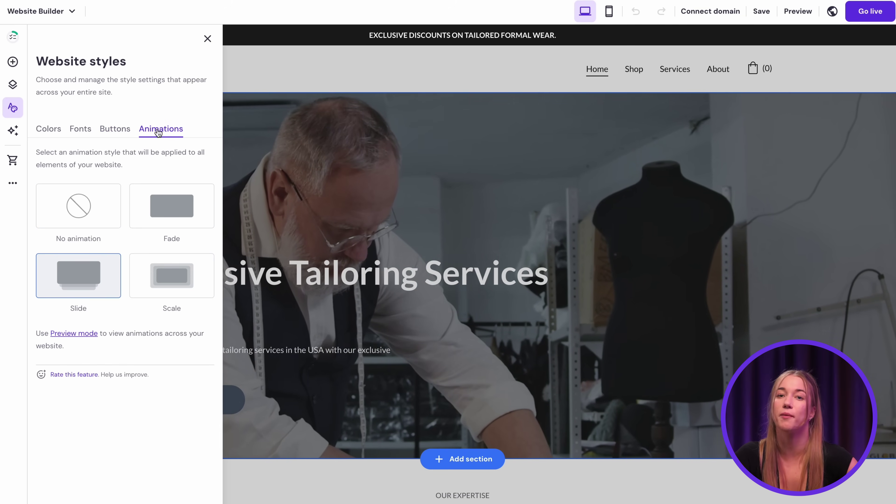
click(207, 39)
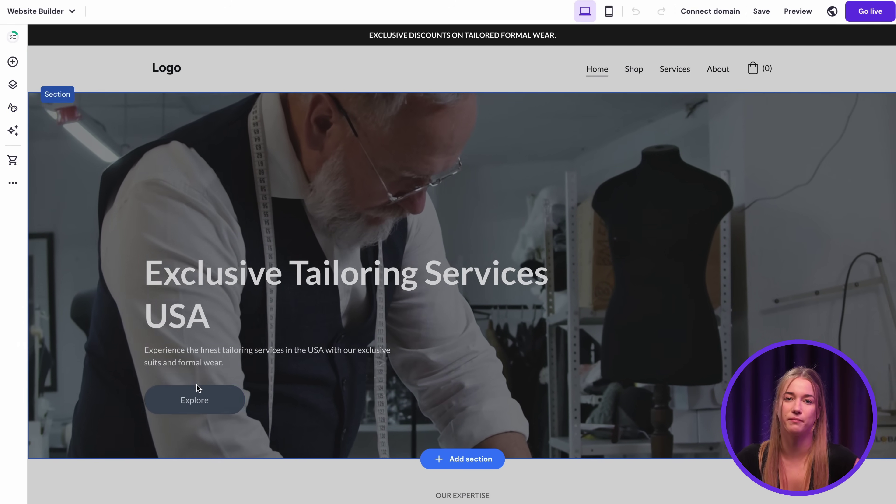
- Nudge the hero's Explore button slightly left and review its style and animation settings
click(197, 390)
drag(203, 398, 224, 385)
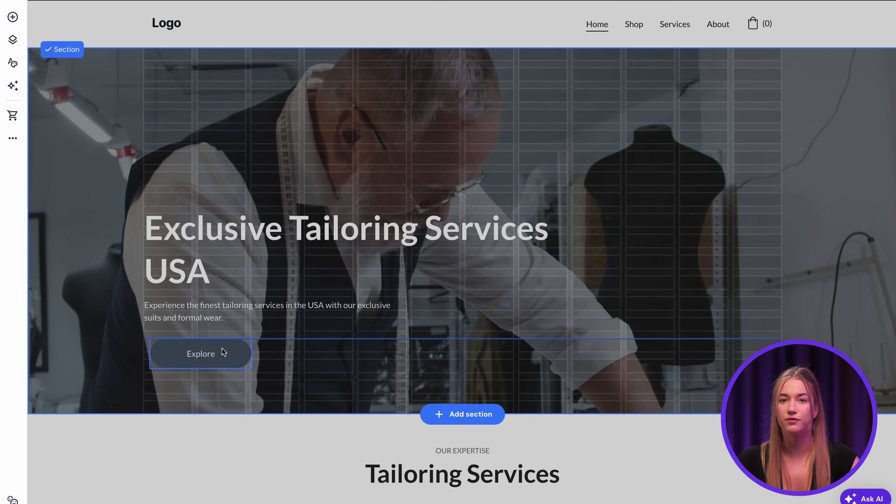
drag(224, 353, 217, 353)
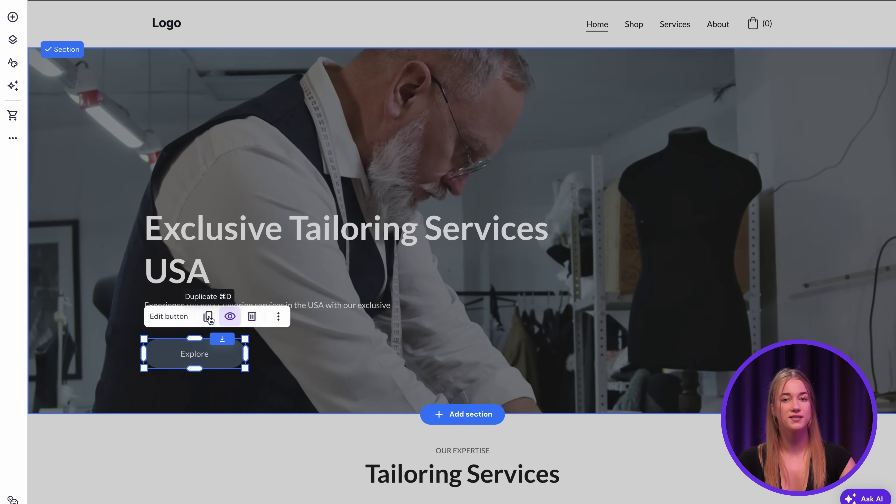
click(169, 316)
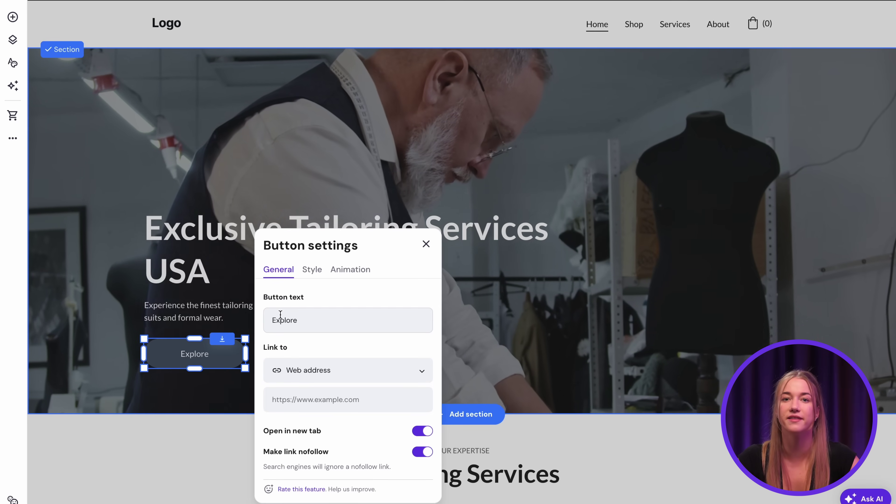
click(312, 270)
click(342, 274)
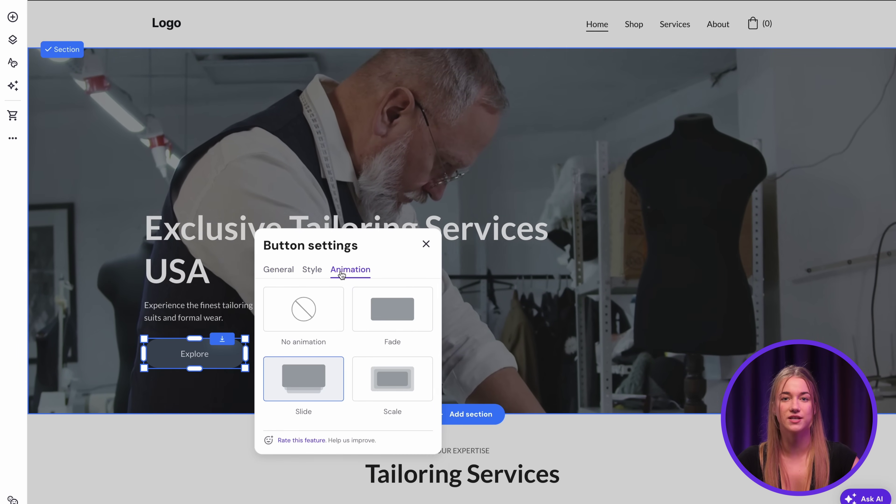
click(426, 244)
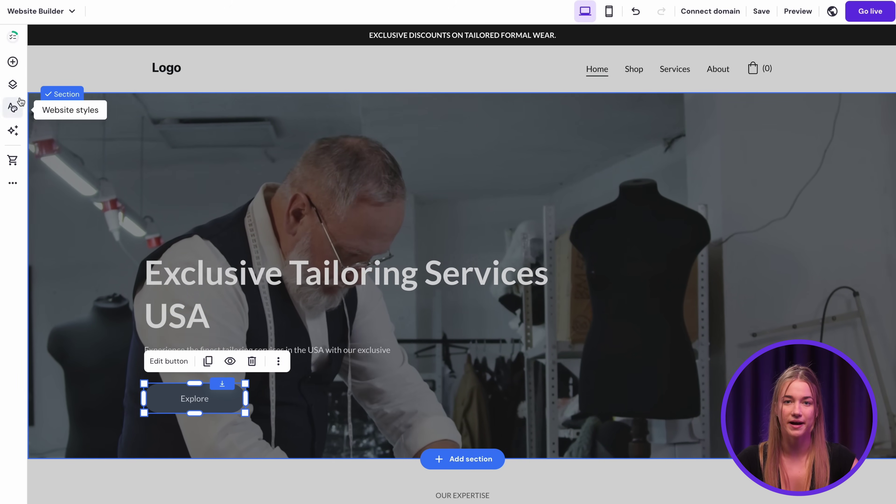
- Place an Add to bag button beside Explore, check its settings, then delete it
click(13, 62)
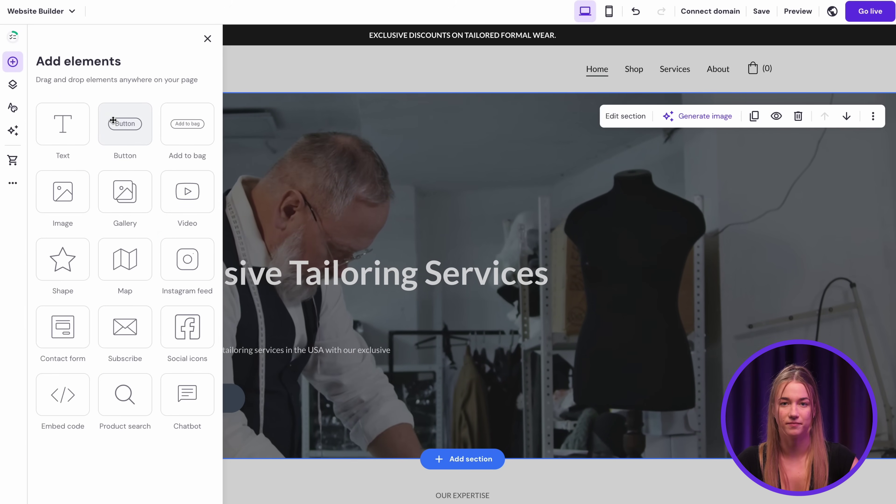
drag(170, 136, 287, 395)
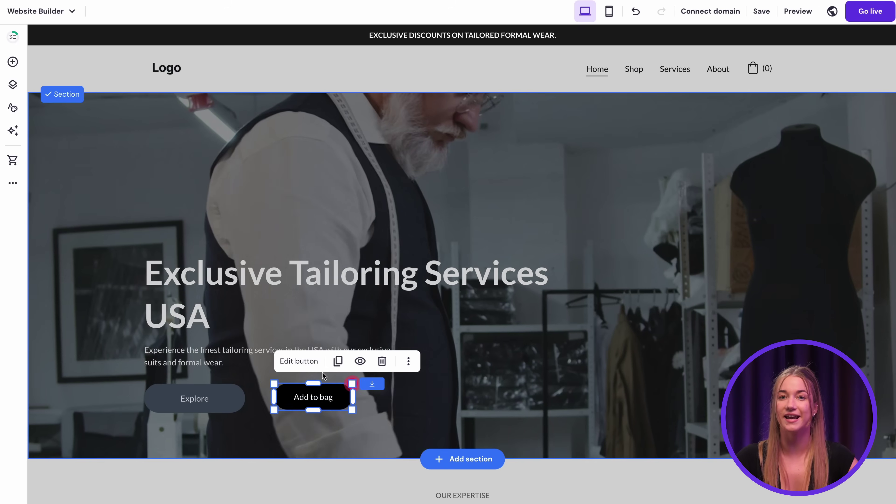
click(300, 361)
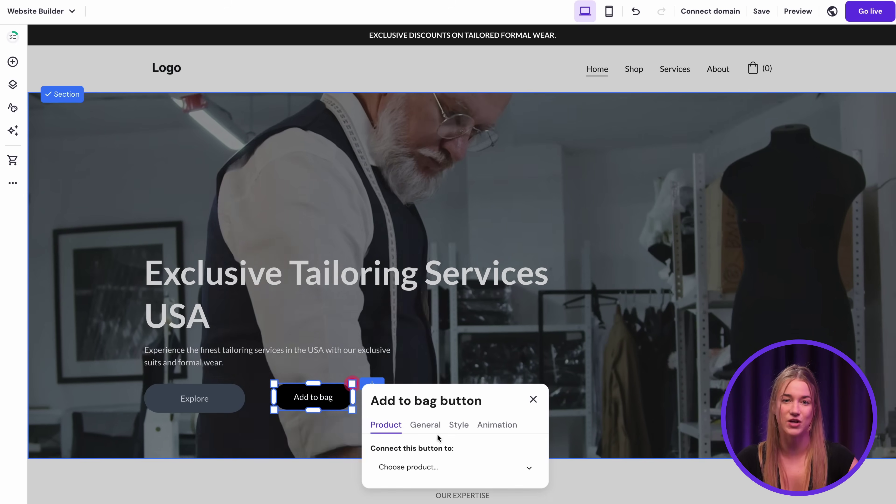
click(533, 400)
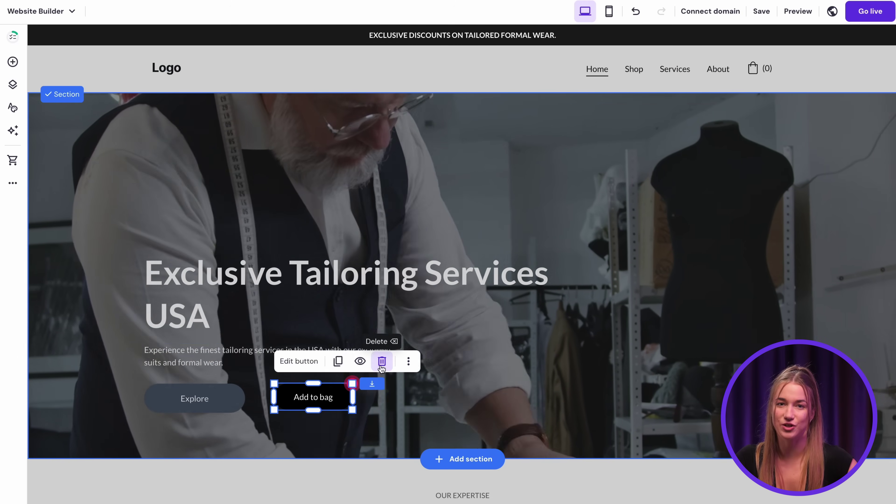
click(381, 362)
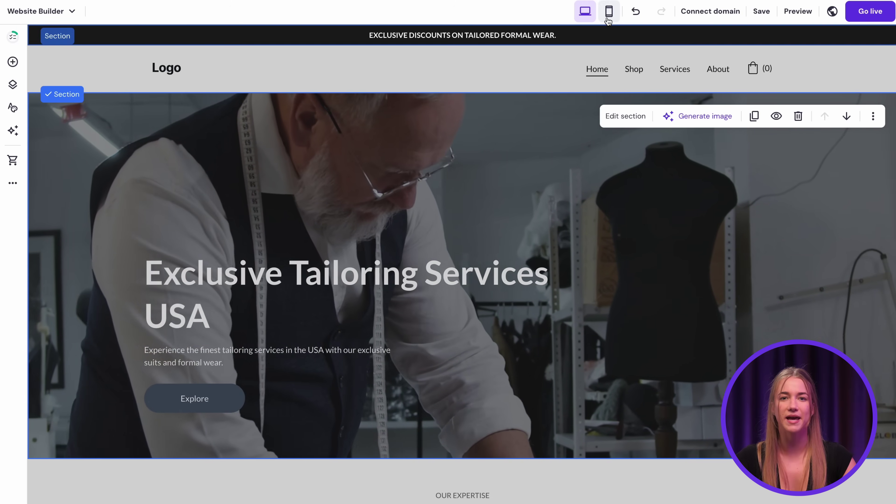
- Scroll through the homepage in mobile layout, then switch back to desktop view
click(608, 12)
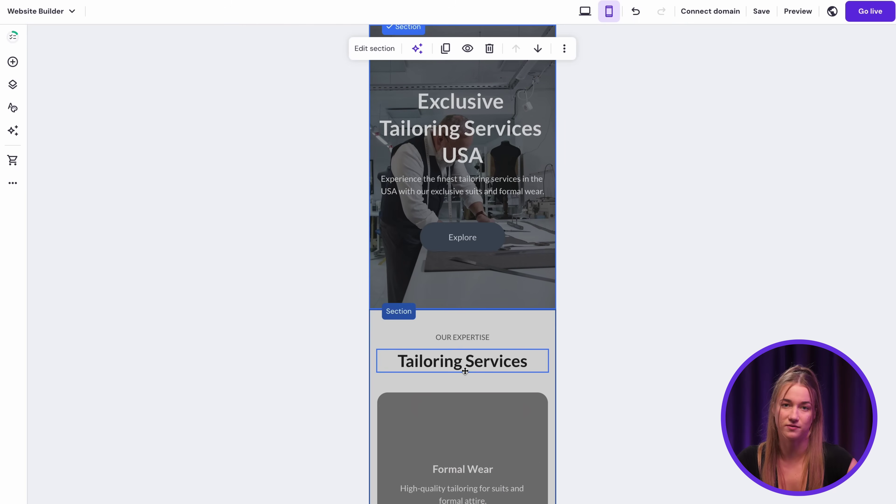
scroll(465, 370, down, 10)
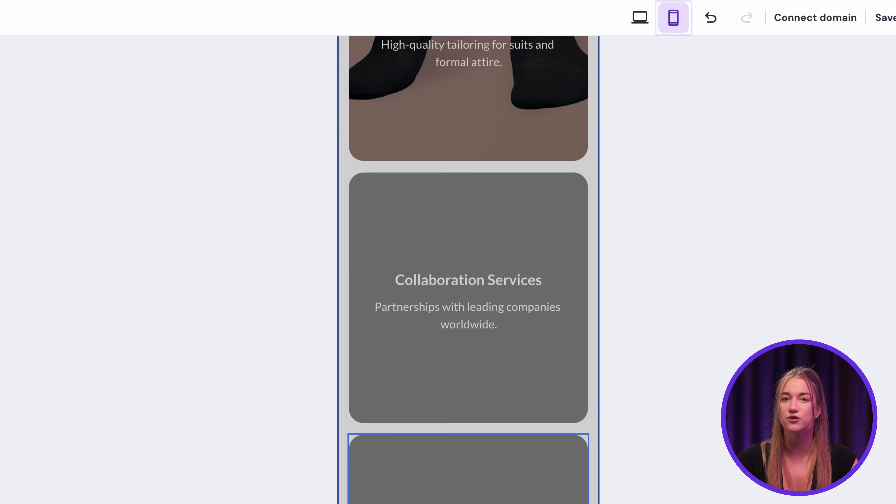
scroll(468, 270, up, 10)
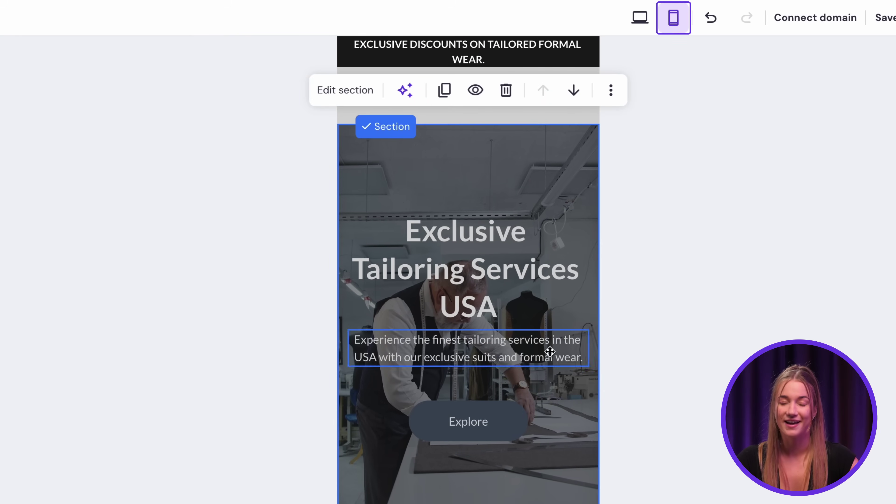
click(640, 26)
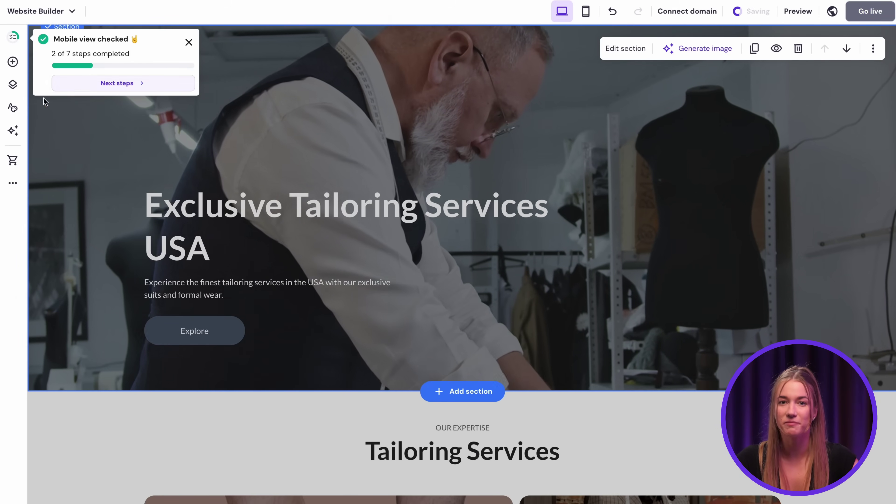
click(12, 85)
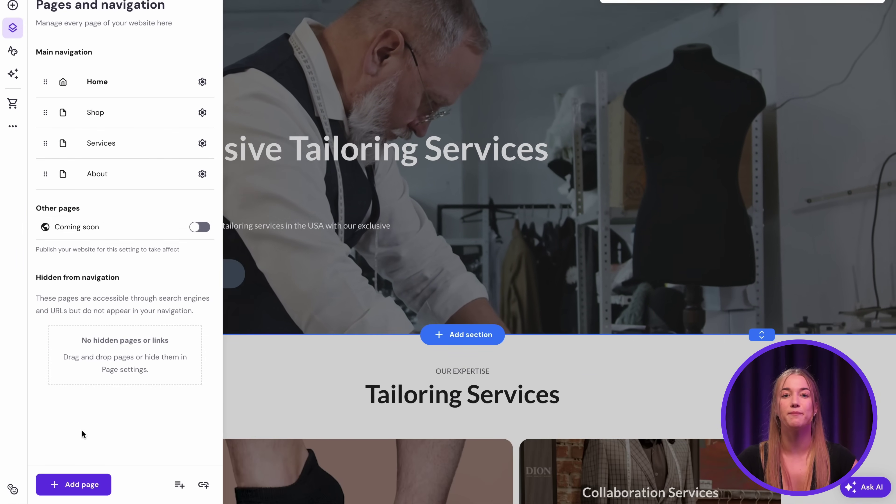
- Browse the AI page generator and Blog, Online store, Contact, Services and Projects templates
click(76, 491)
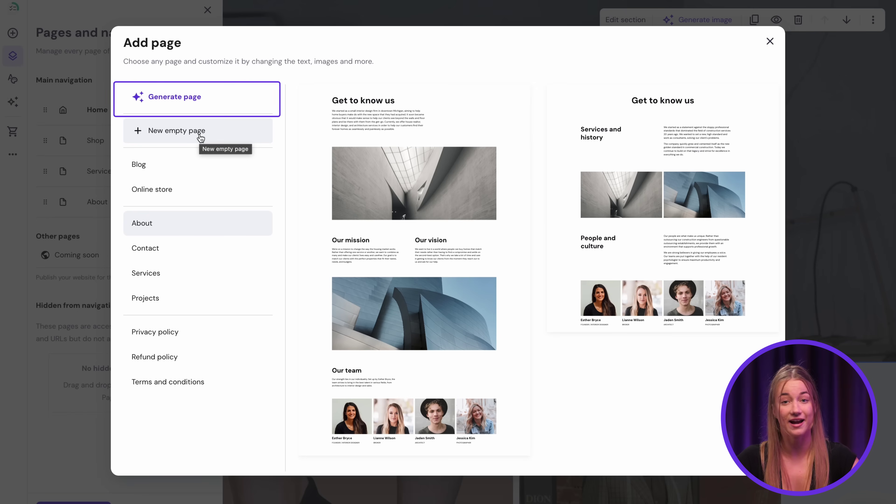
click(213, 112)
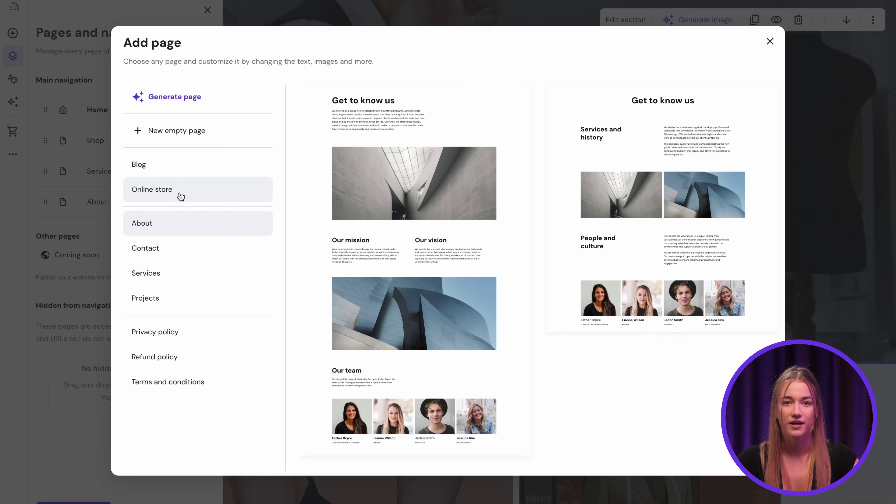
click(180, 190)
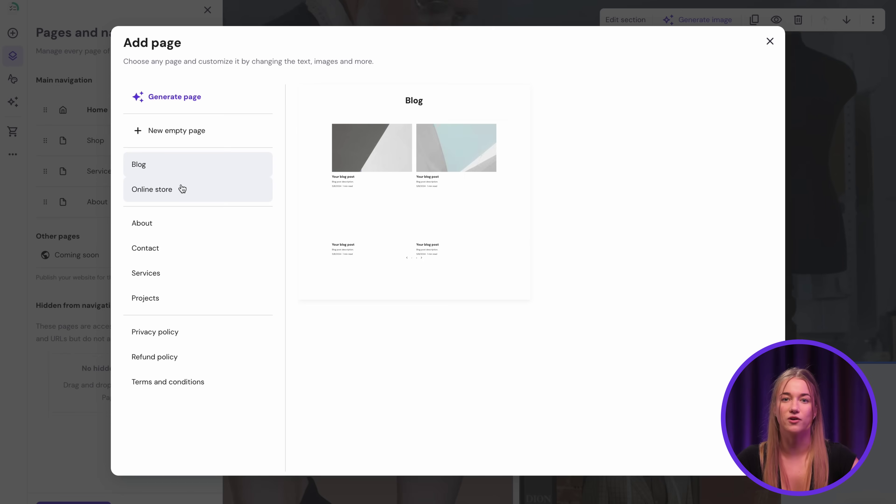
click(176, 222)
click(173, 248)
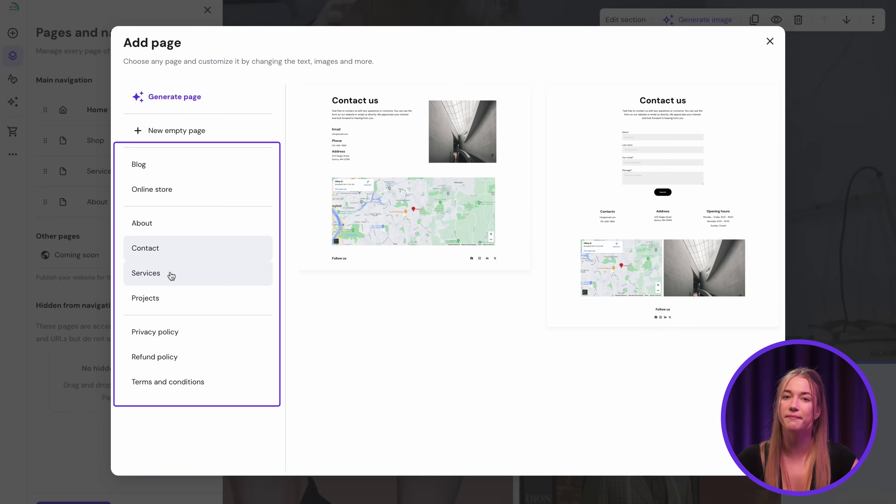
click(168, 273)
click(167, 305)
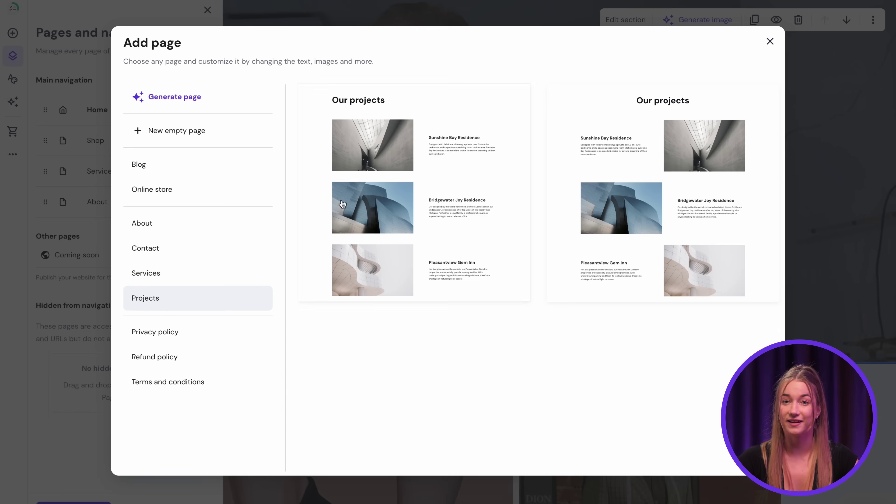
- Close the templates without adding a page, keep Home first in navigation, and close the pages panel
click(769, 41)
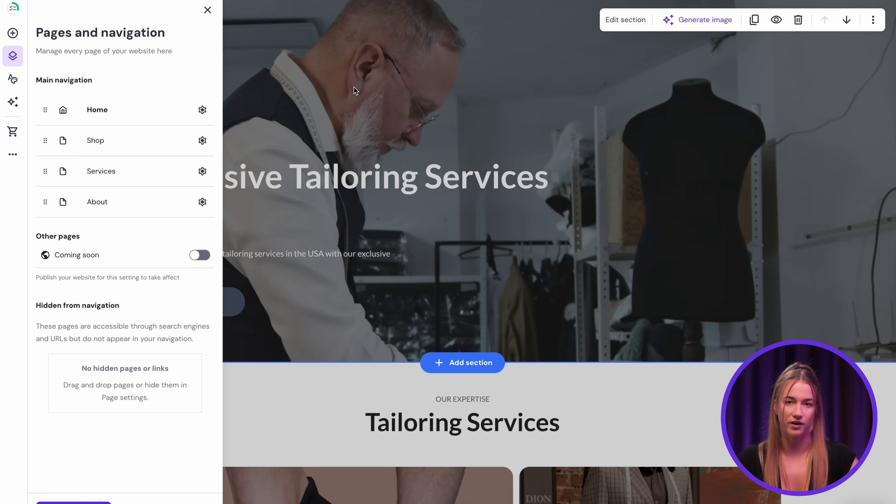
mouse_move(44, 111)
mouse_down()
mouse_move(40, 152)
mouse_move(44, 110)
mouse_up()
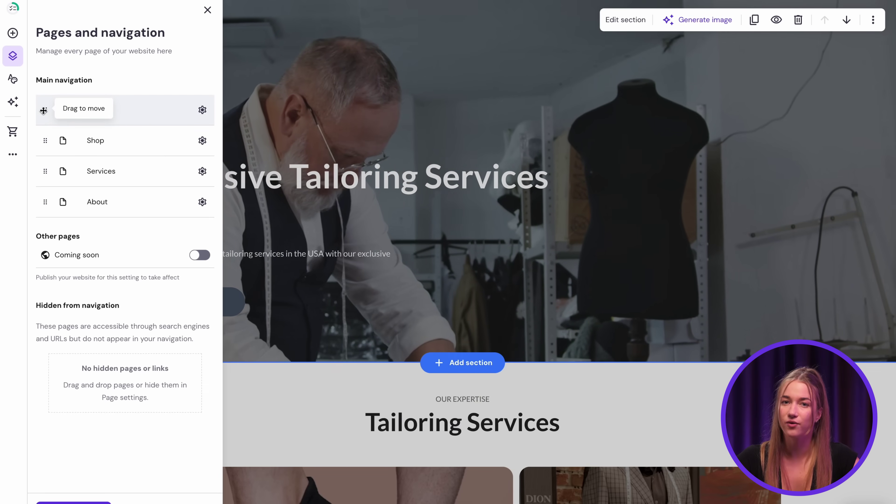
click(202, 110)
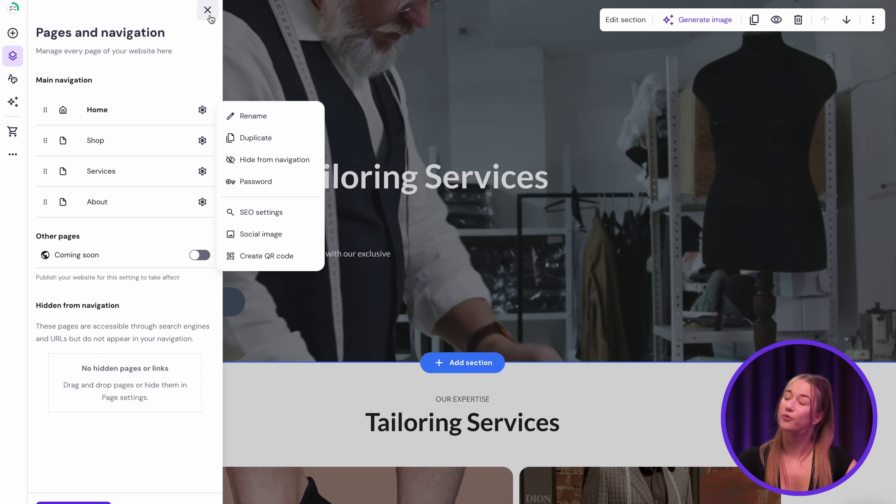
click(209, 13)
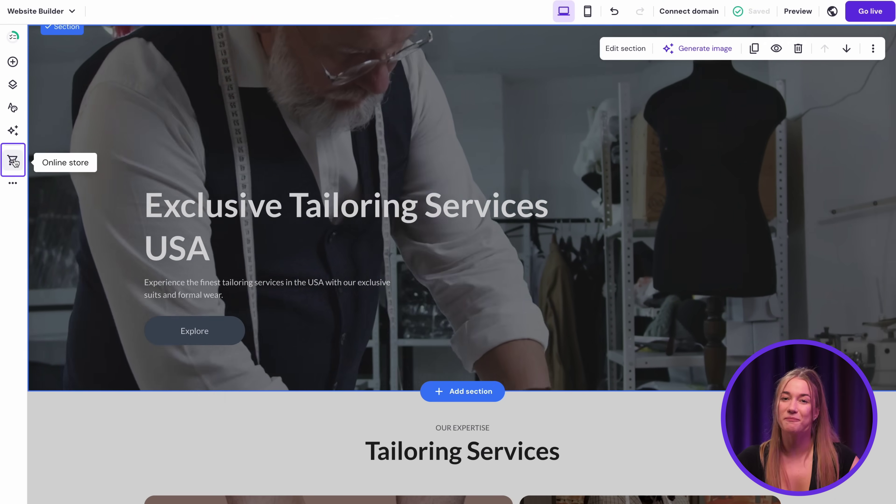
- Enable online appointments in the store manager's Appointments section and bring up the weekly availability editor
click(13, 160)
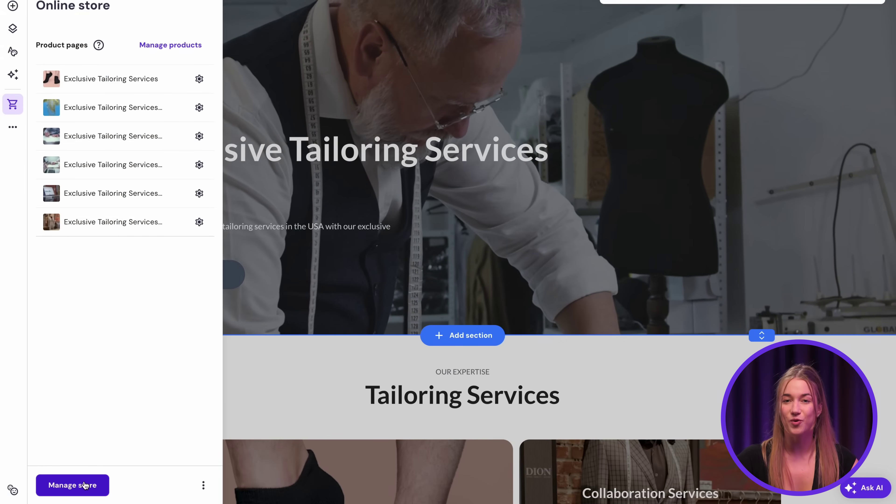
click(85, 485)
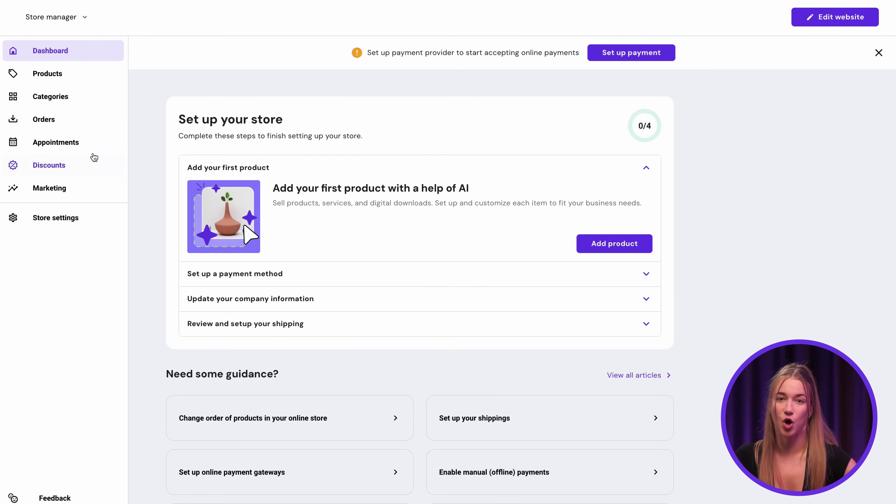
click(91, 149)
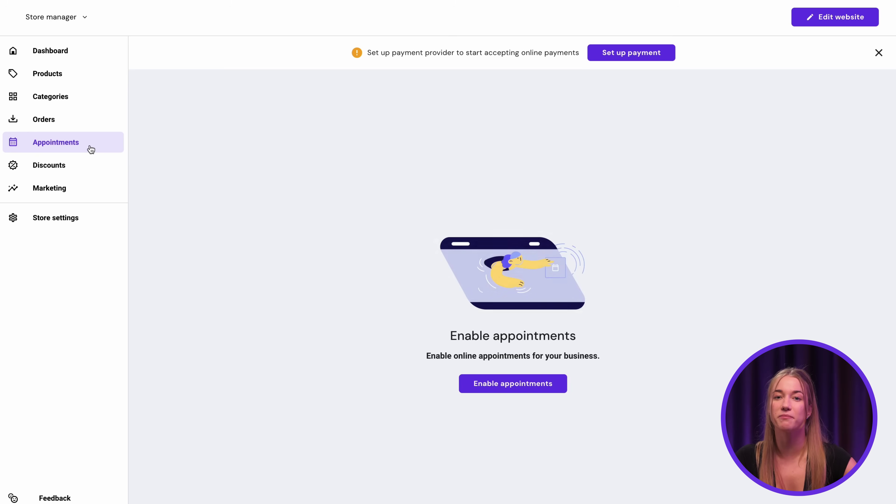
click(496, 383)
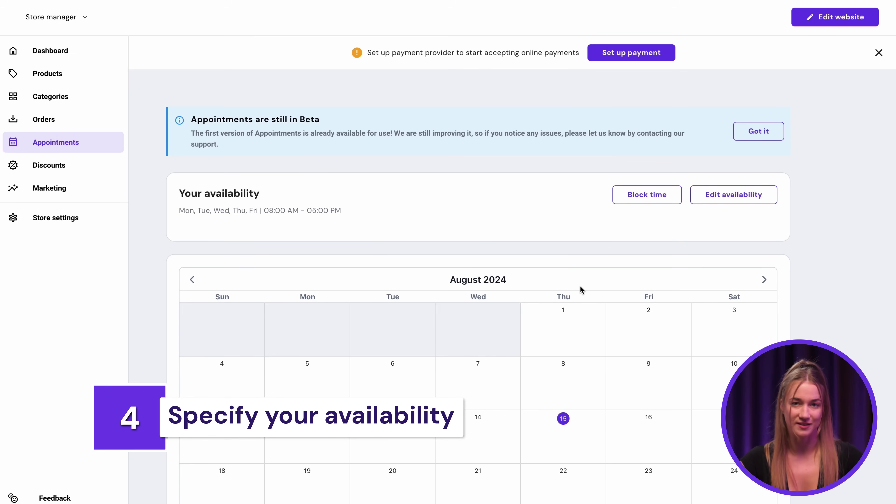
click(758, 138)
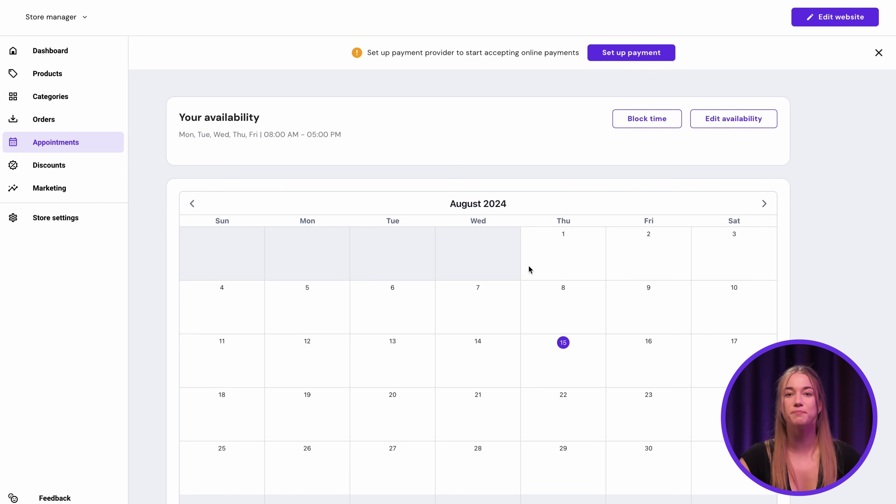
click(707, 127)
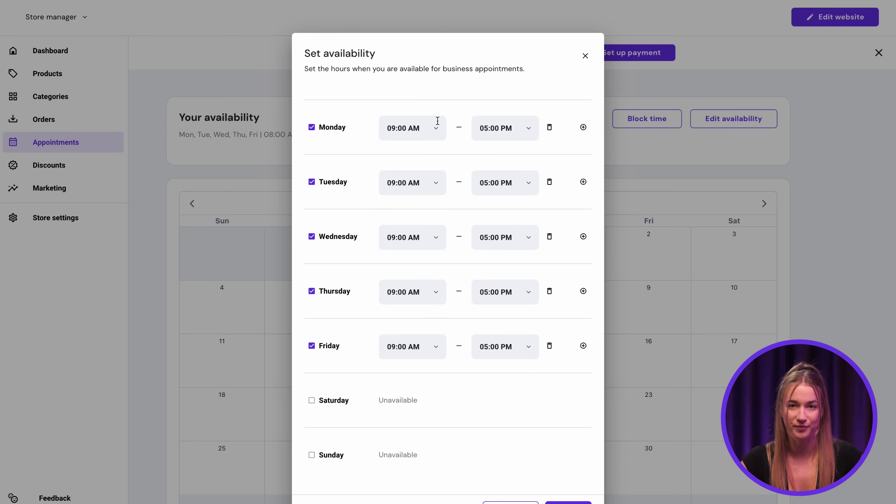
- Save availability as Monday–Friday 09:00 AM–05:00 PM, removing the extra Monday slot
click(584, 127)
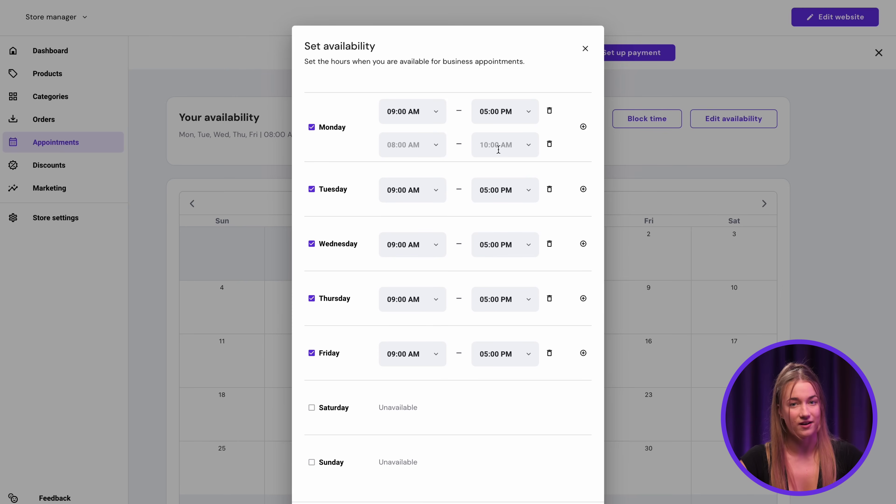
click(544, 148)
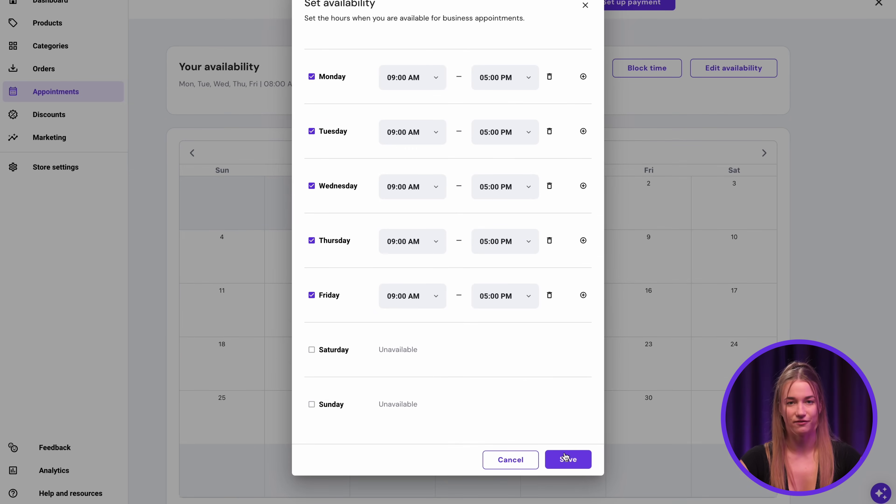
click(564, 458)
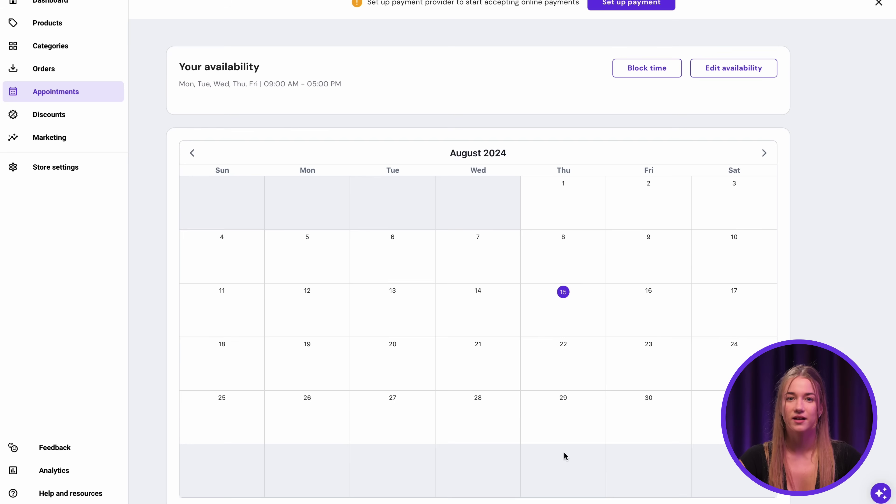
- Block out August 29 and August 30 as unavailable dates
click(647, 75)
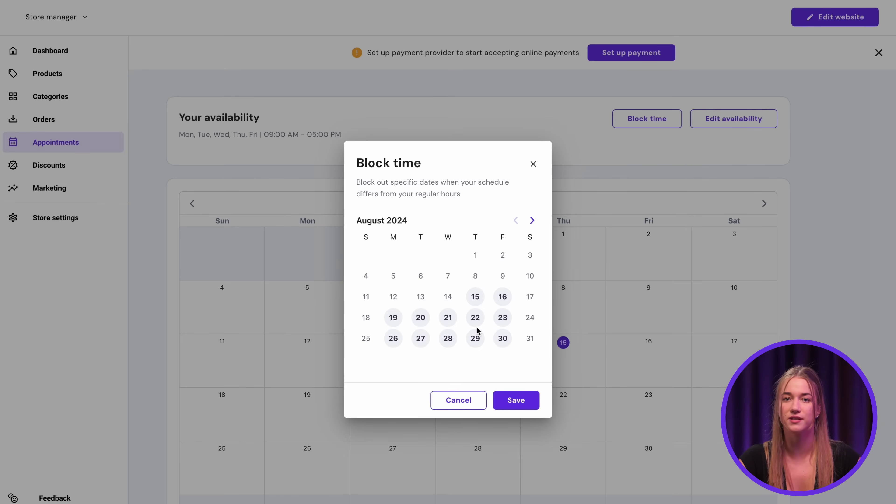
click(475, 338)
click(501, 314)
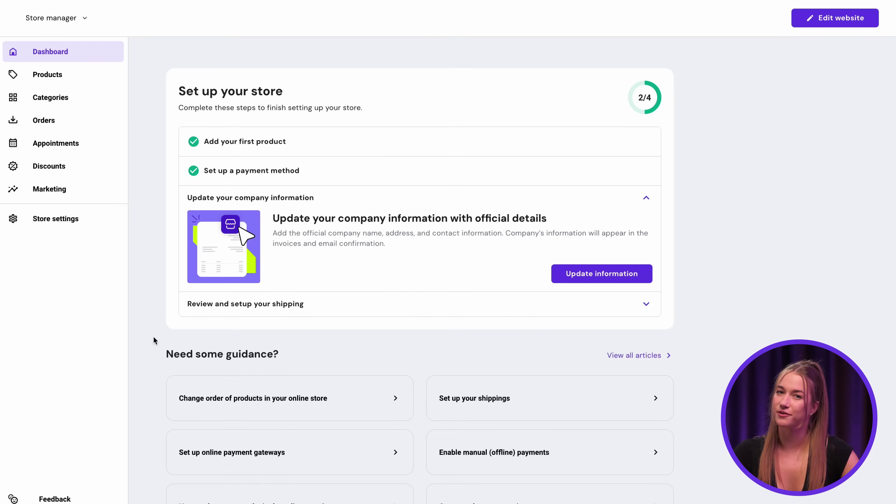
- Add a new product of type Appointment from the store's product list
click(77, 77)
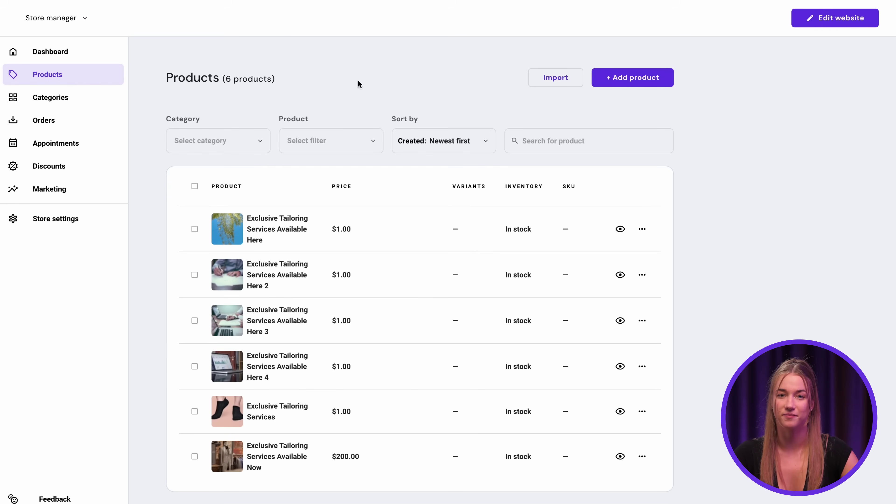
click(608, 81)
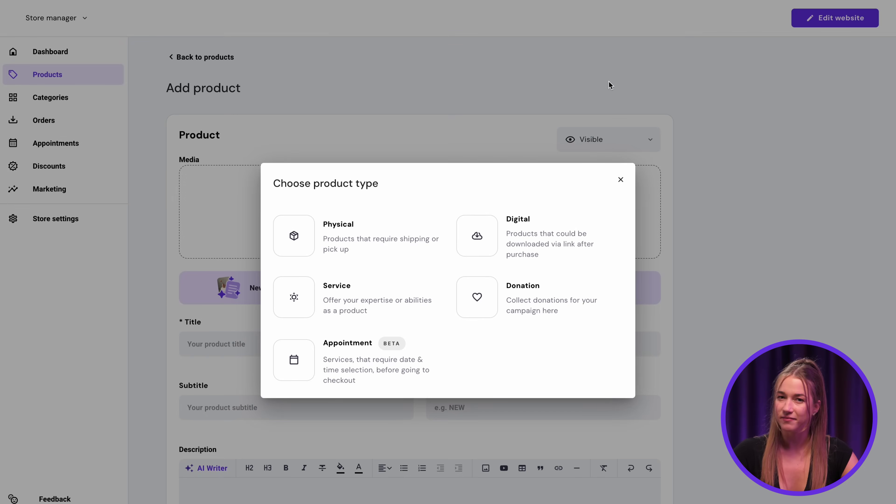
click(396, 351)
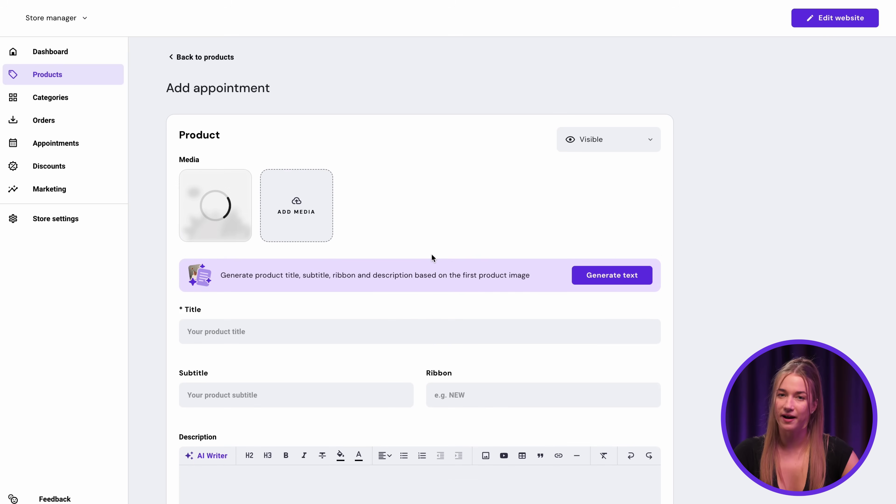
- Enter the title 'Body measurement for making a suit', paste a subtitle, and set the ribbon to NEW
click(409, 331)
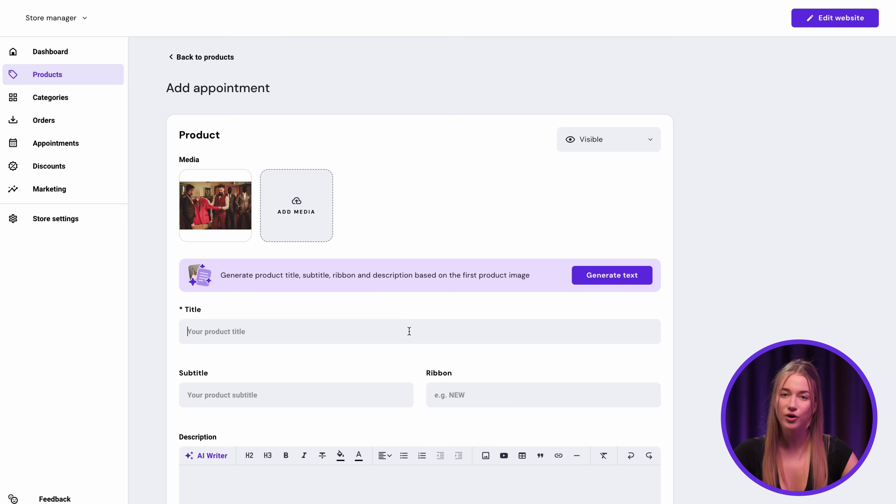
text(B)
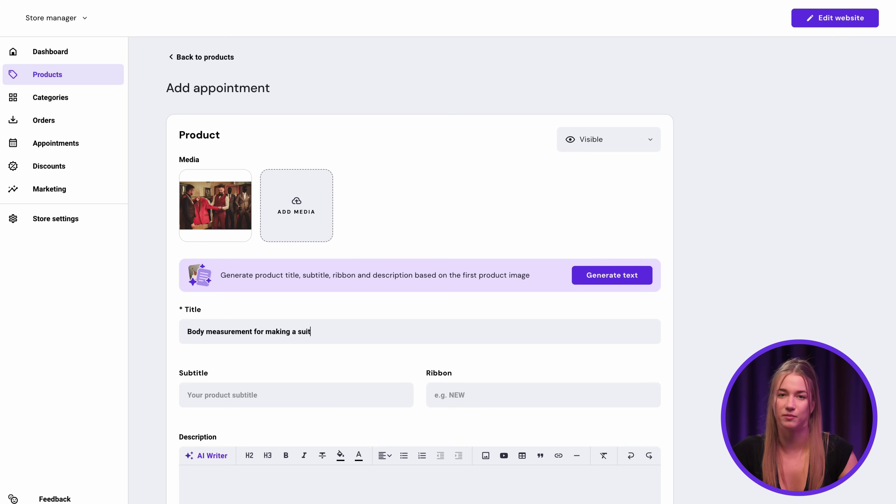
click(384, 389)
text(Make a suit according to body shape and me)
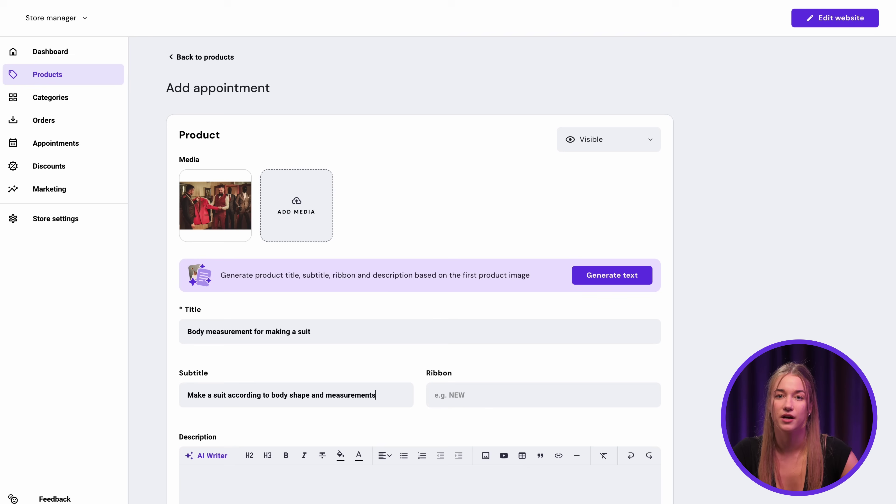
text(NEW)
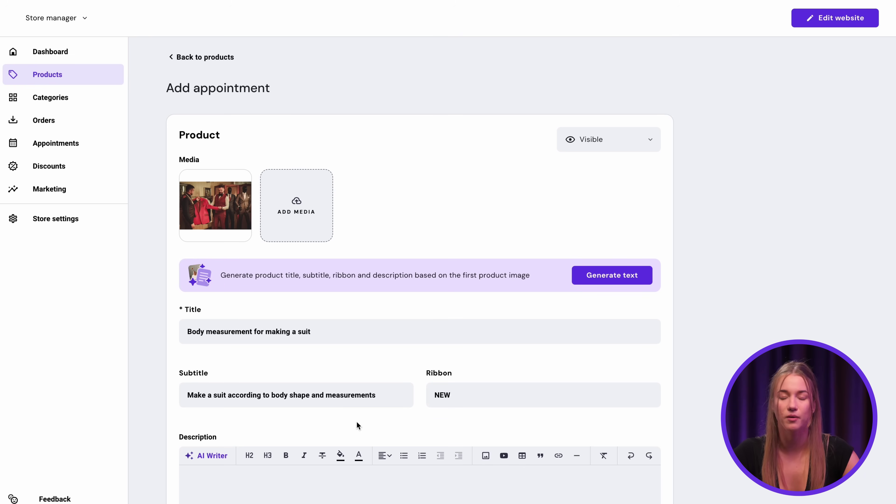
scroll(356, 422, down, 6)
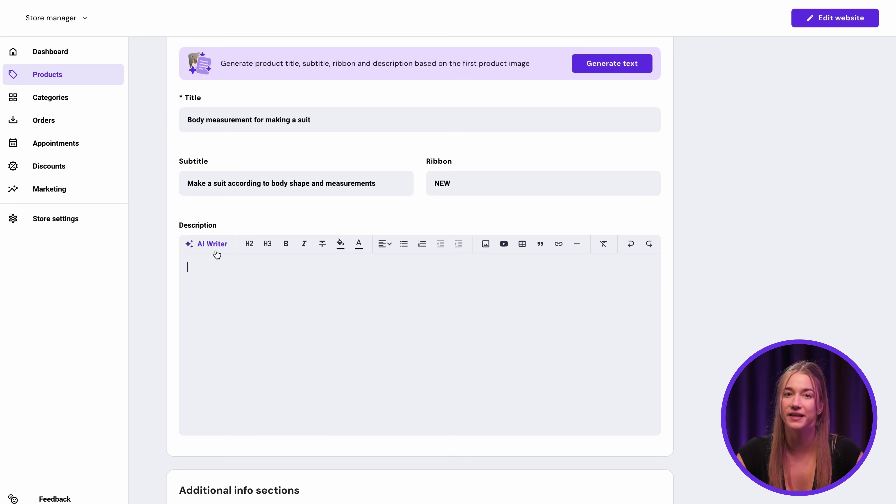
- Generate the product description with AI Writer from a short pasted prompt
click(212, 244)
text(Make paragraph about A suit tailoring service with the advantages of precise stitching, a neat finish,)
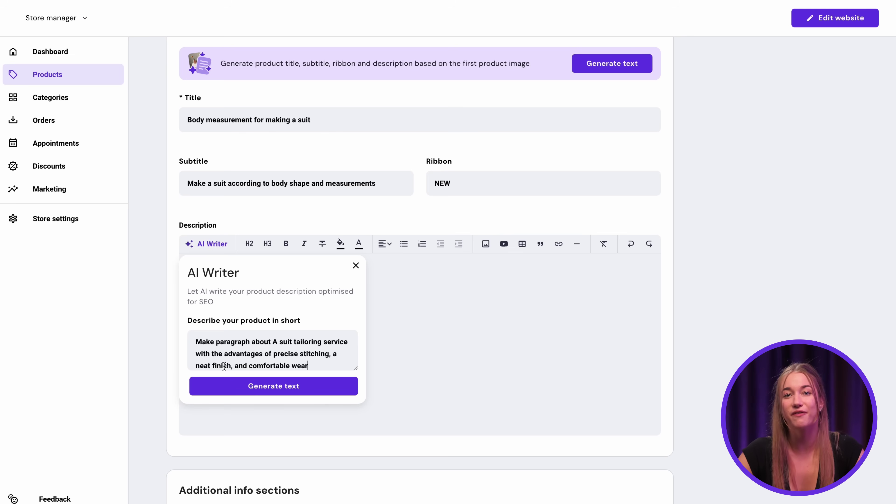
click(230, 385)
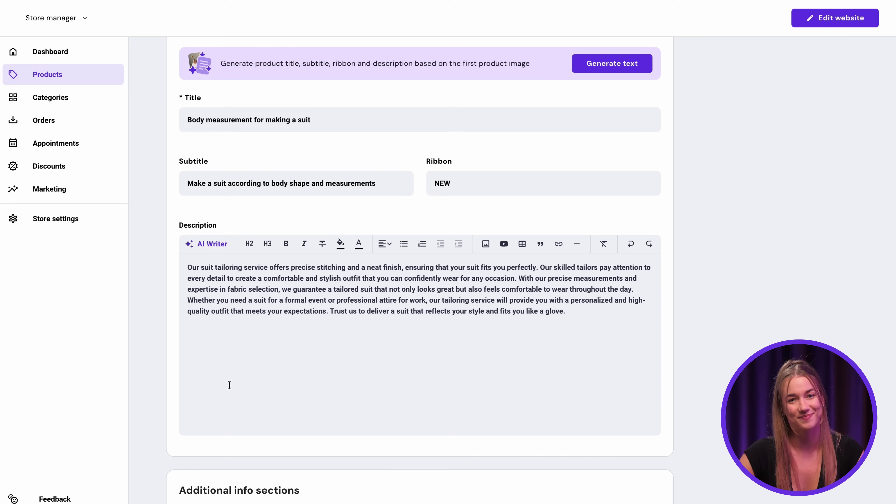
- Price the appointment at 50 with a 45 discount price and bring up its availability hours
scroll(229, 384, down, 10)
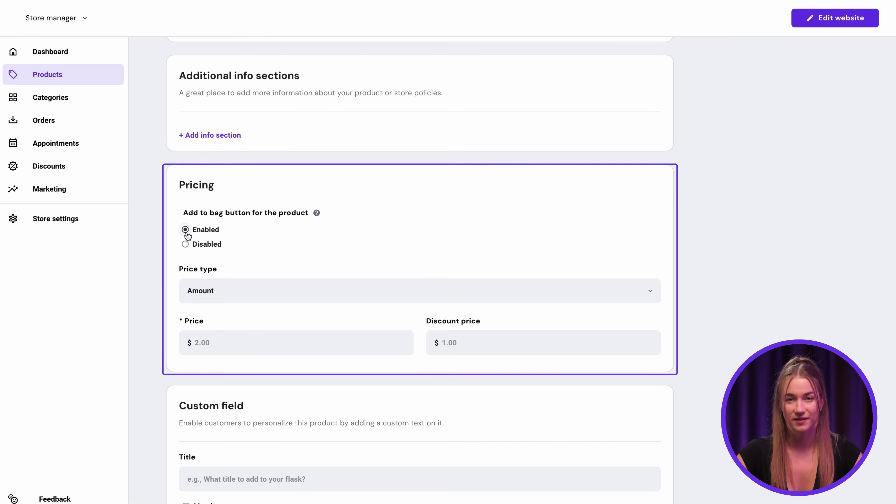
click(213, 334)
text(50)
click(439, 344)
text(45)
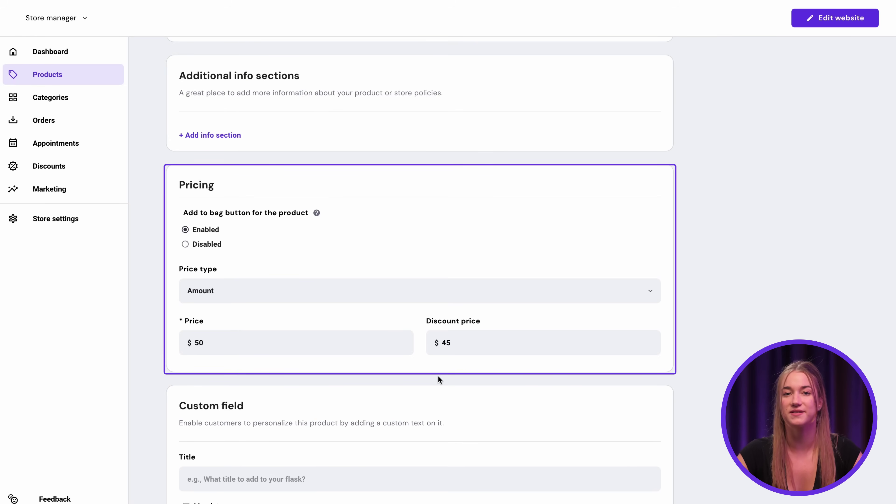
scroll(438, 375, down, 8)
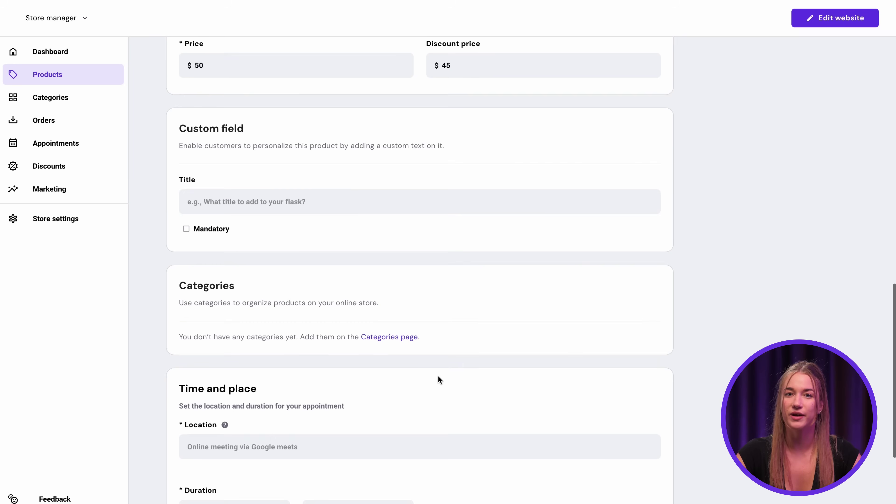
scroll(438, 375, down, 6)
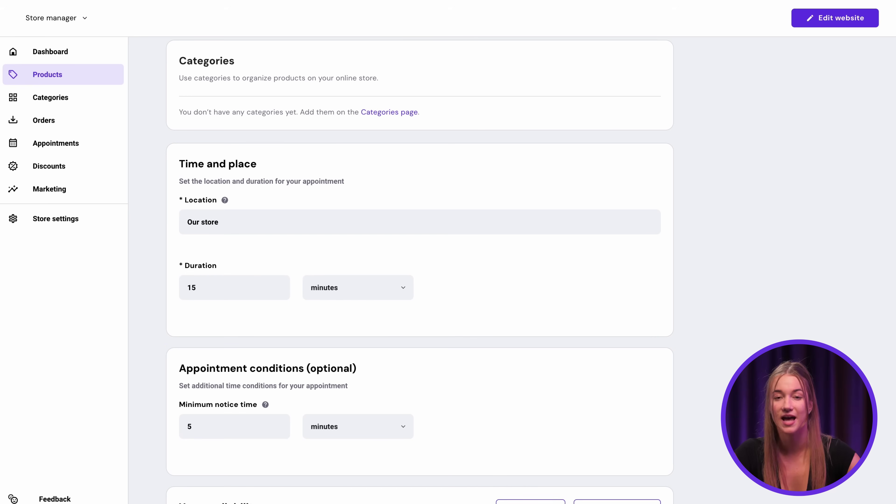
scroll(564, 423, down, 3)
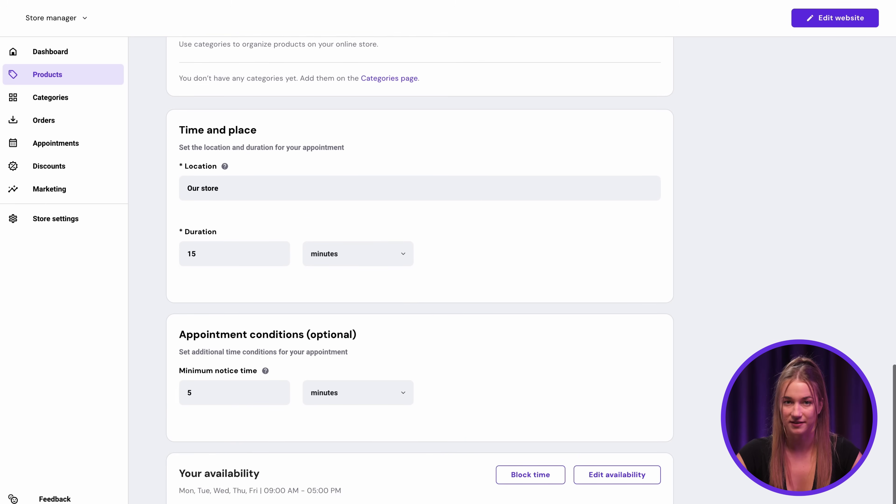
click(588, 410)
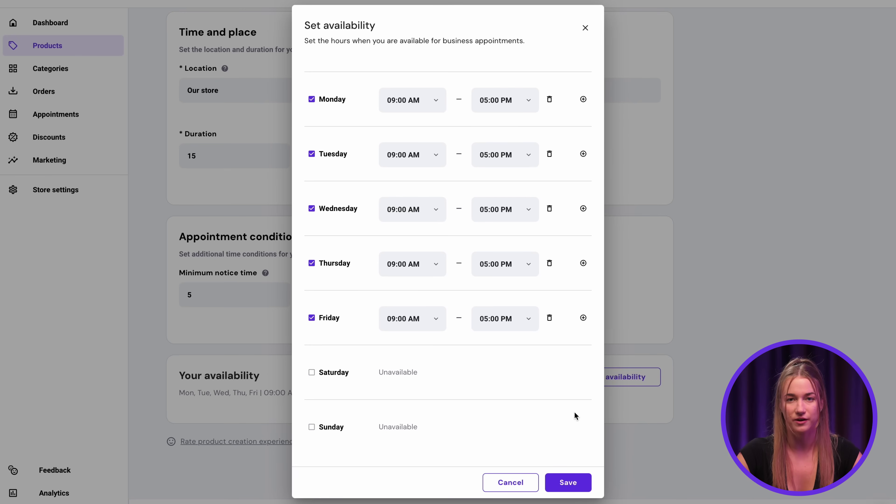
- Save the availability for all appointments, then save the new appointment product
click(569, 482)
click(552, 298)
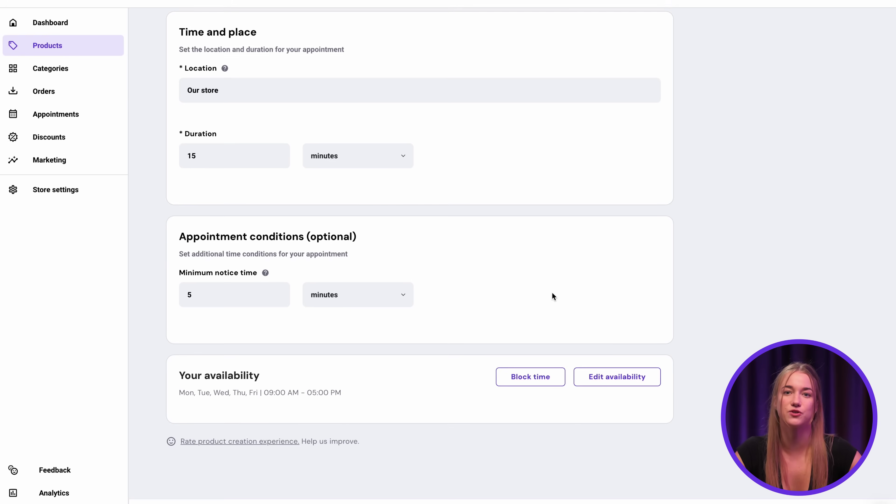
click(832, 484)
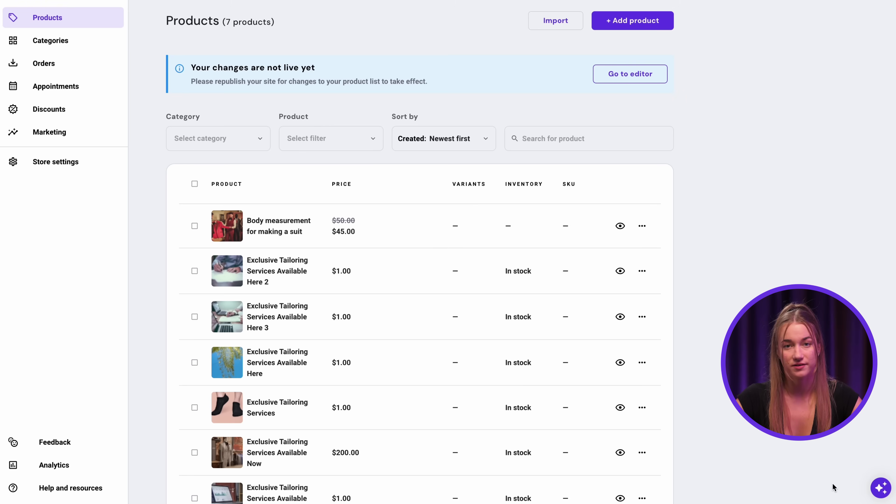
- Create and save a 'Body measurement' product category
scroll(835, 487, up, 2)
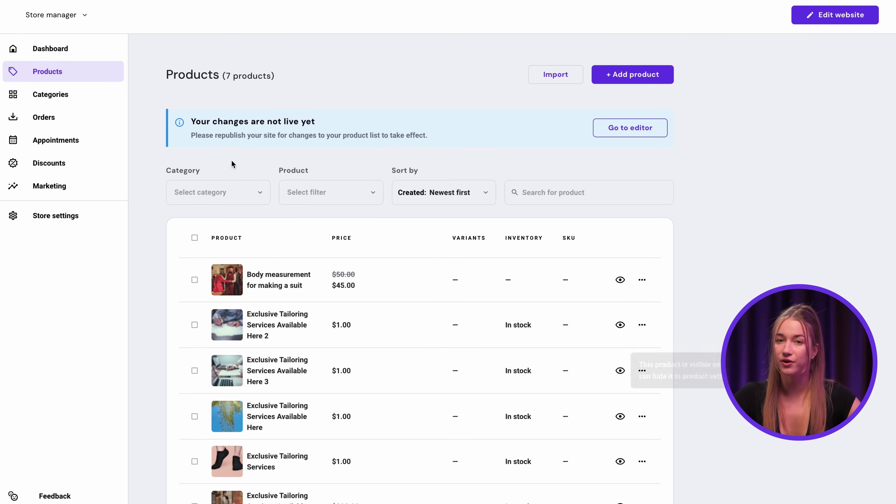
click(95, 103)
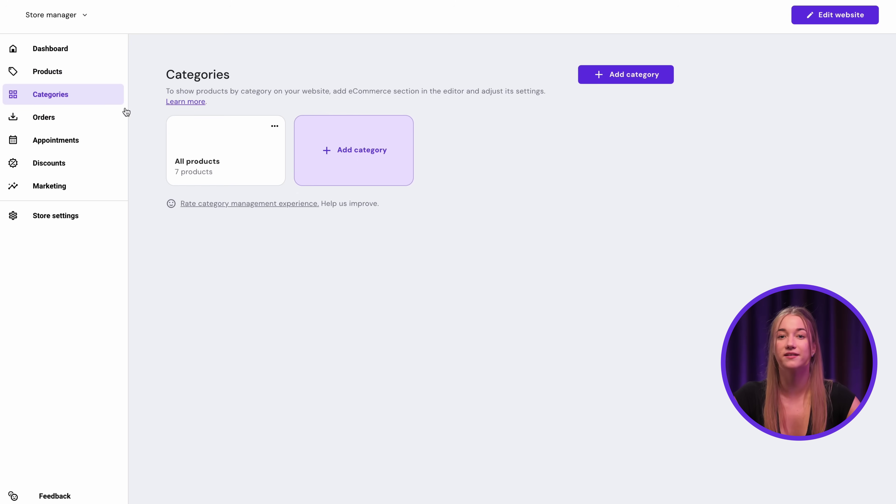
click(328, 168)
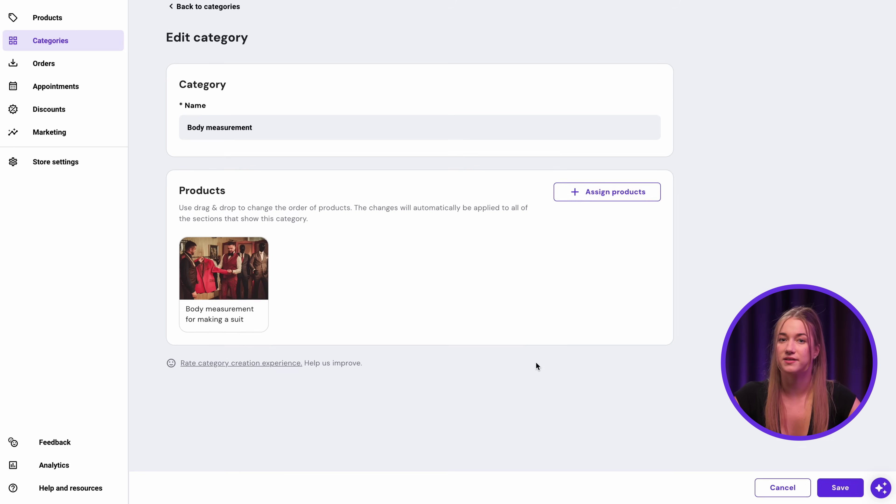
click(830, 479)
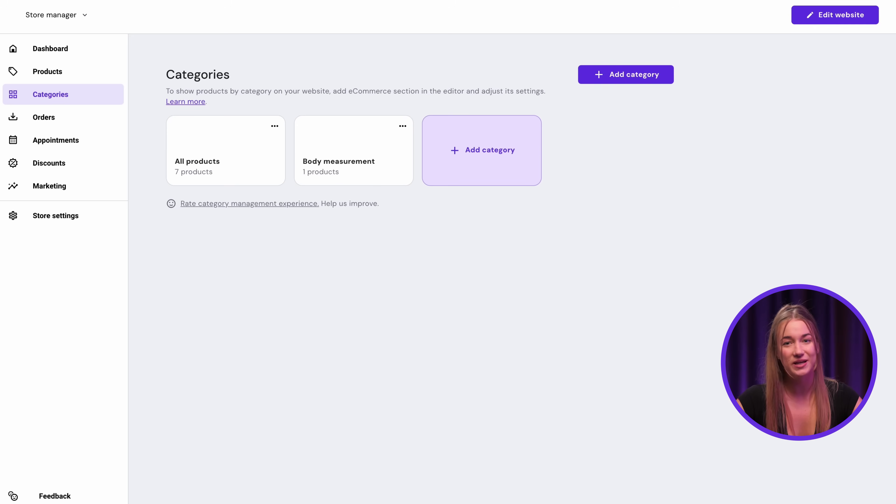
- Show the Store page in the website editor and inspect its products section settings
click(846, 21)
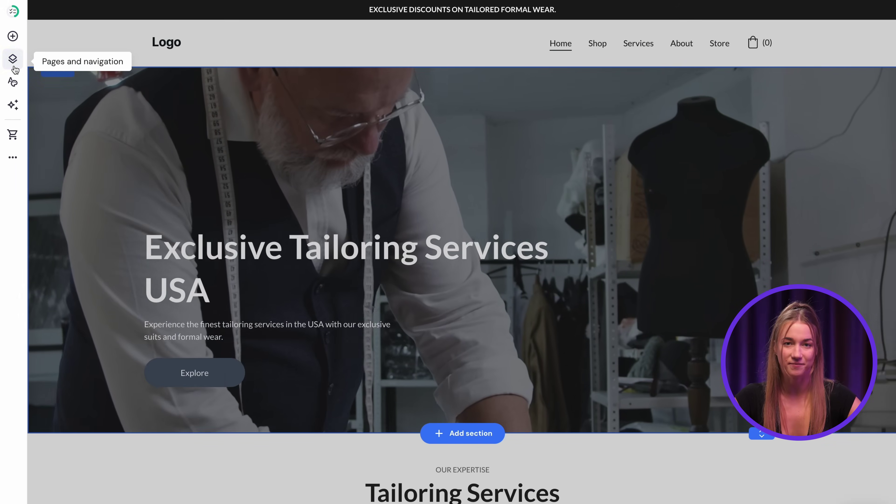
click(13, 64)
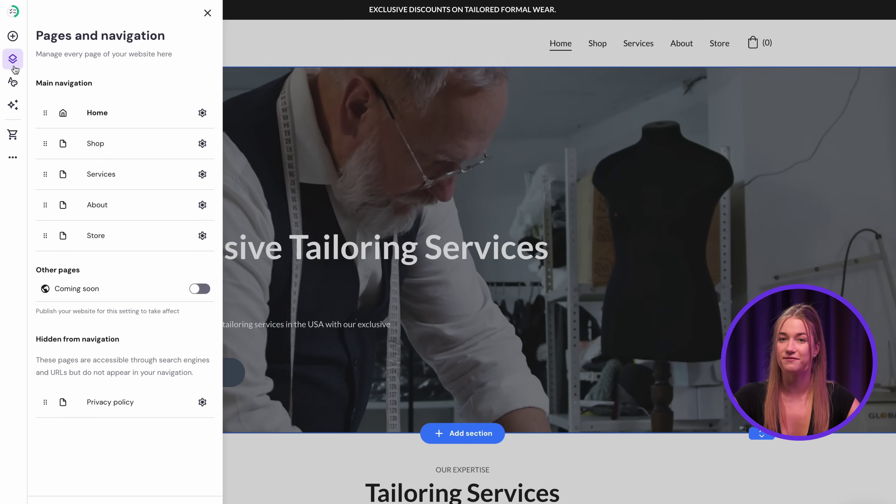
click(110, 235)
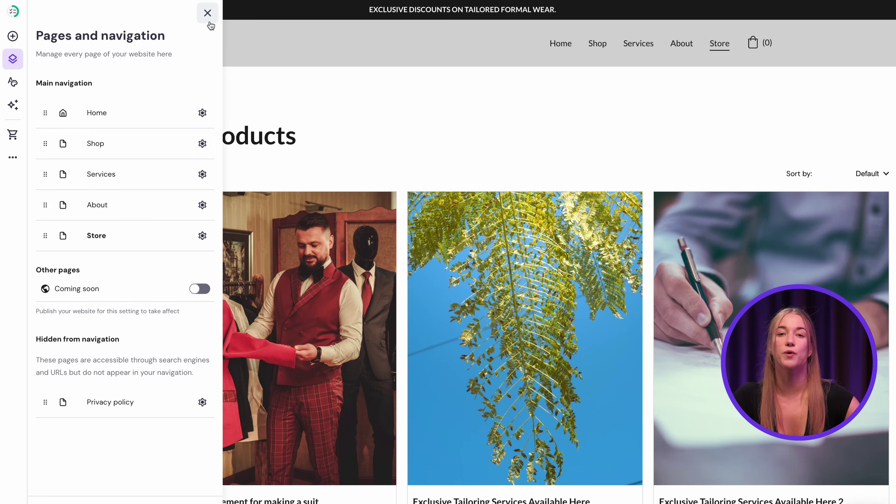
click(208, 14)
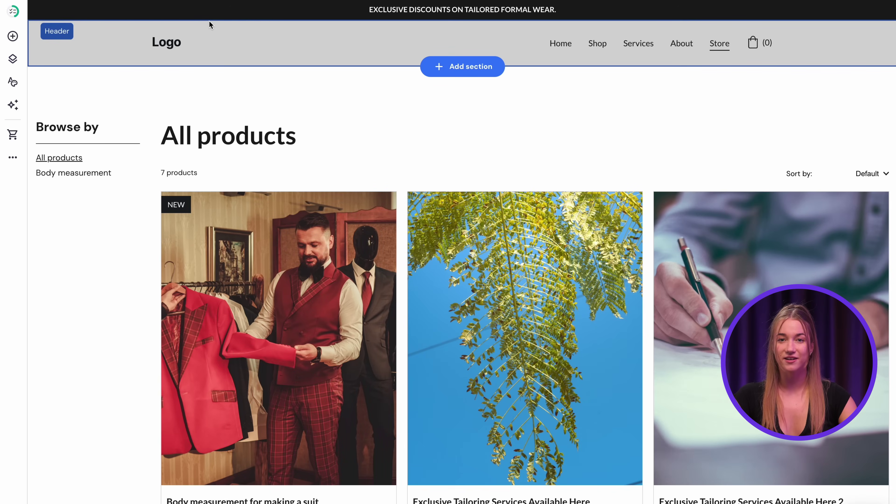
click(511, 120)
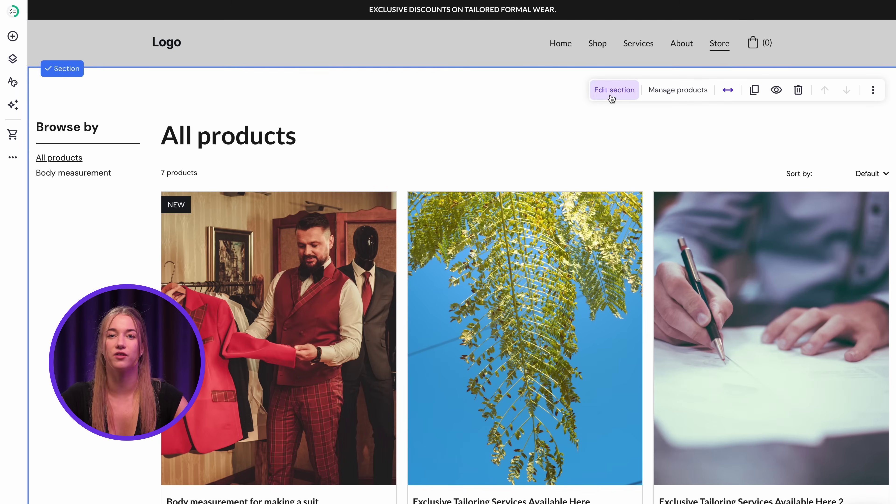
click(614, 90)
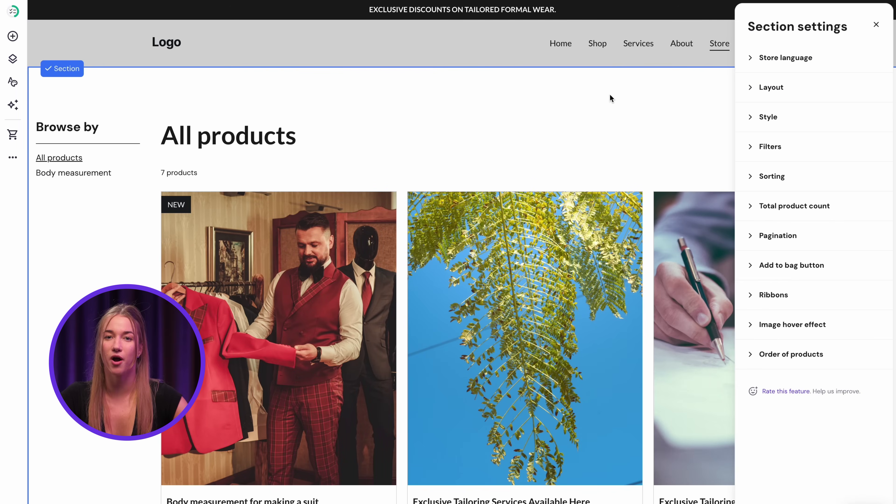
click(876, 31)
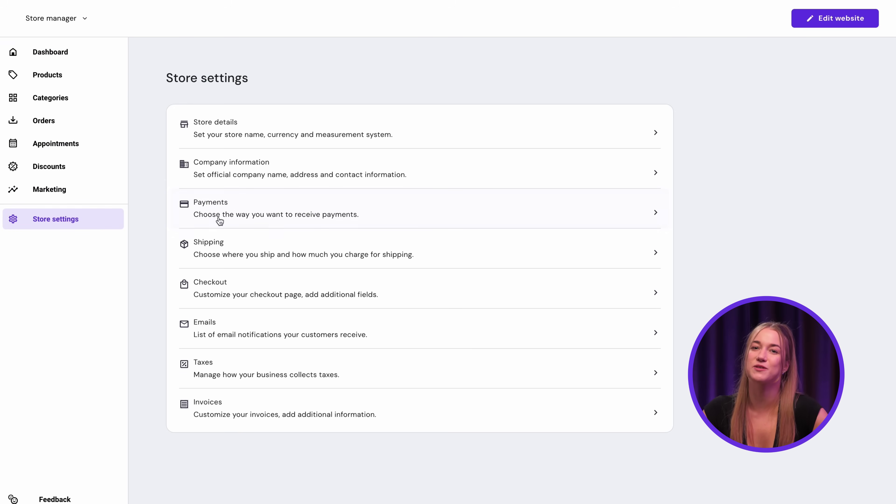
- Connect PayPal and Stripe as payment methods and start adding a manual payment method
click(315, 212)
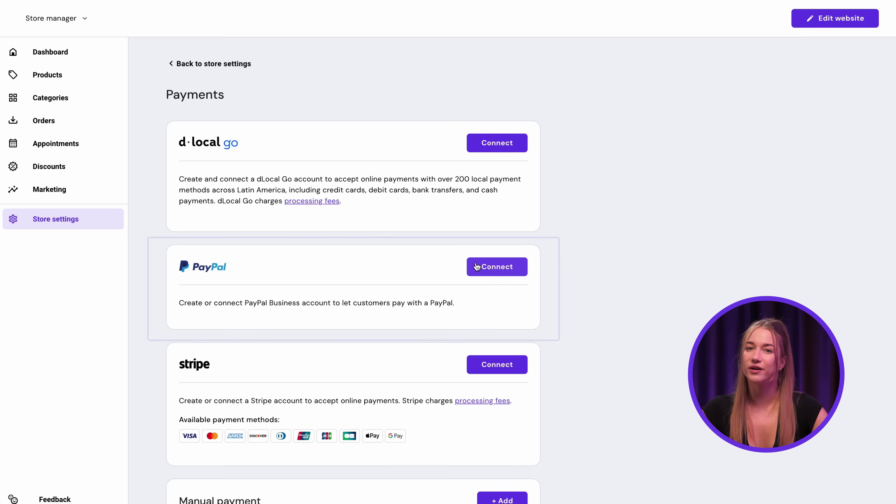
click(476, 266)
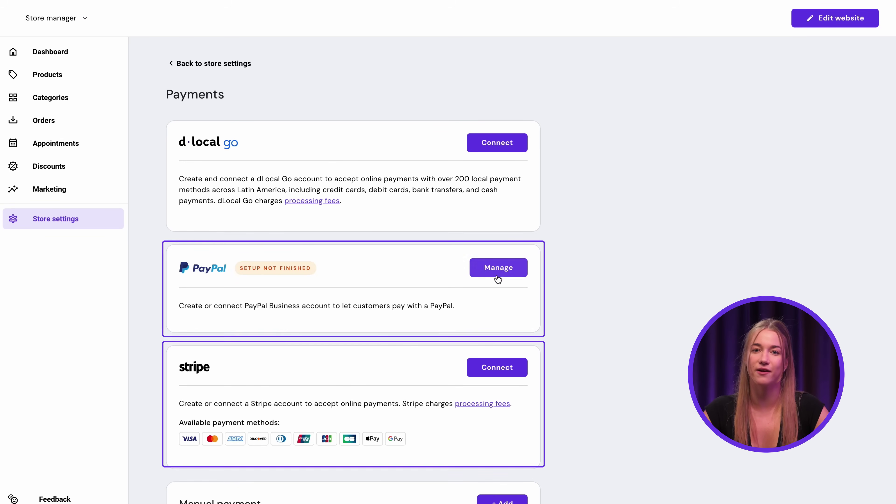
click(495, 365)
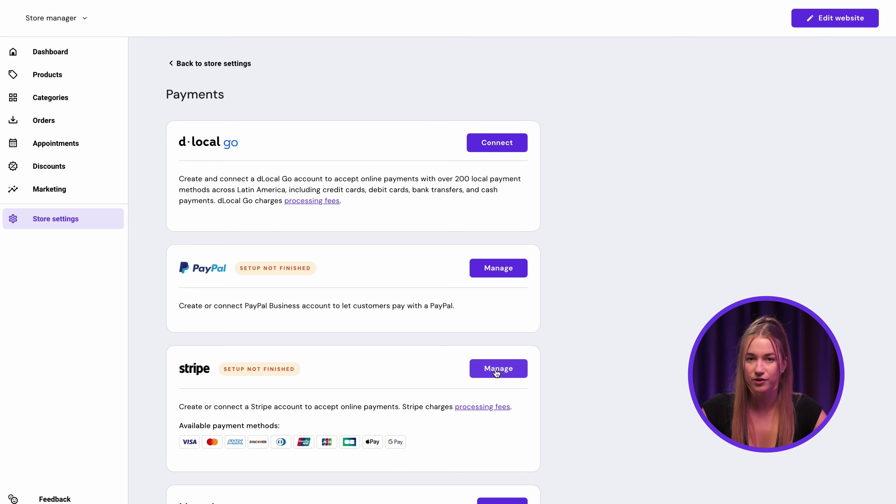
scroll(497, 373, down, 5)
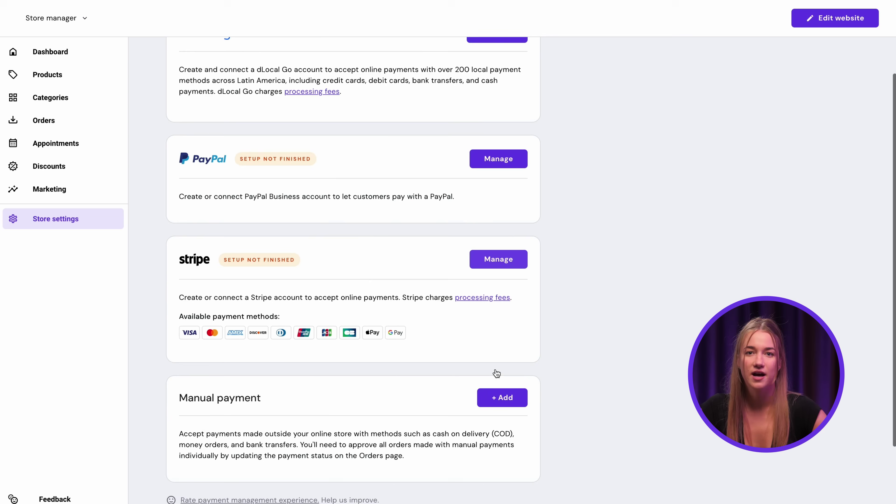
click(503, 339)
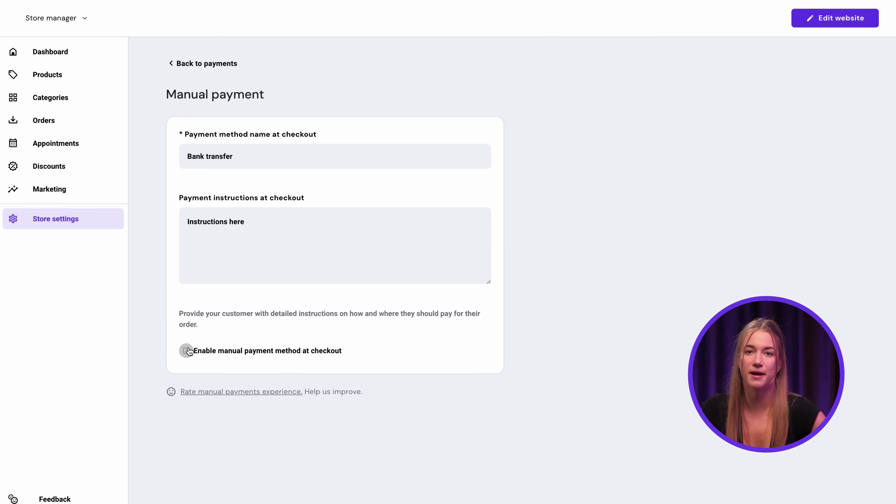
- Enable the Bank transfer manual payment method at checkout and save it
click(187, 351)
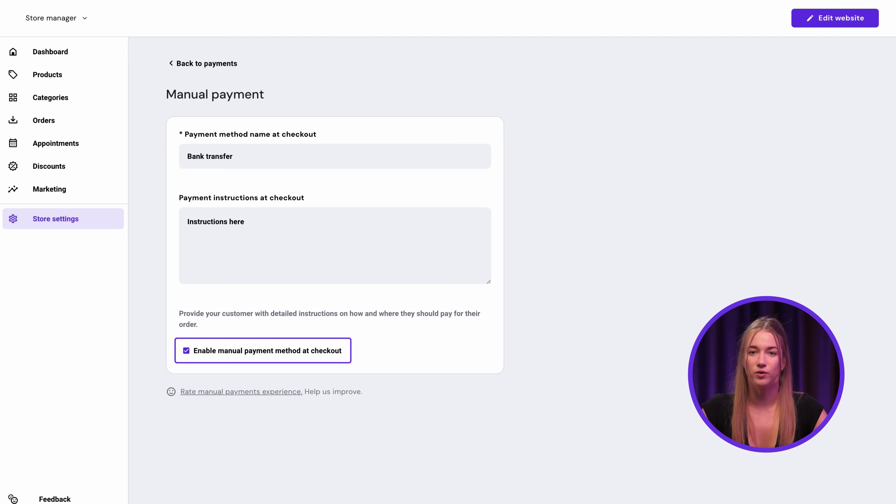
scroll(494, 283, down, 2)
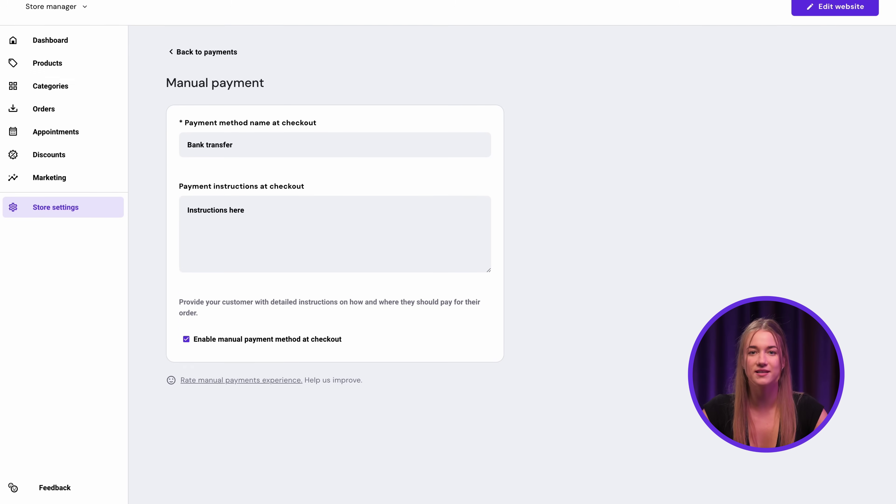
click(829, 489)
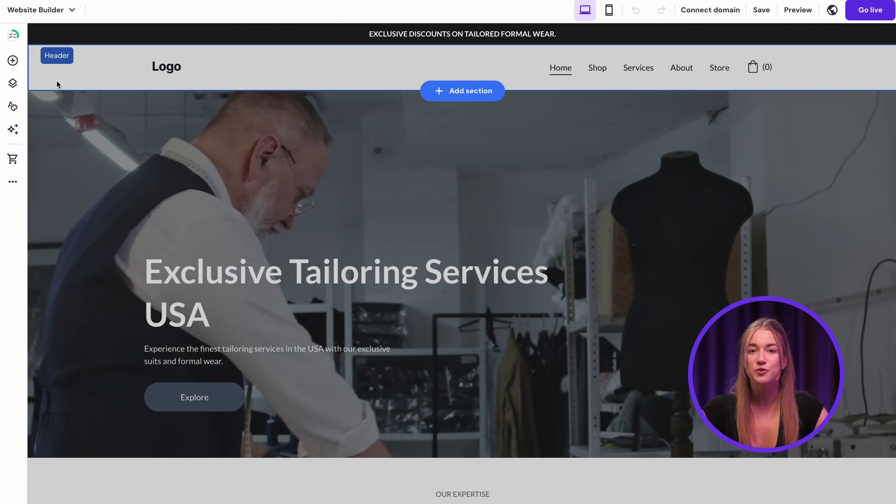
- Start a new page and compare the Privacy policy, Refund policy and Terms and conditions templates
click(13, 83)
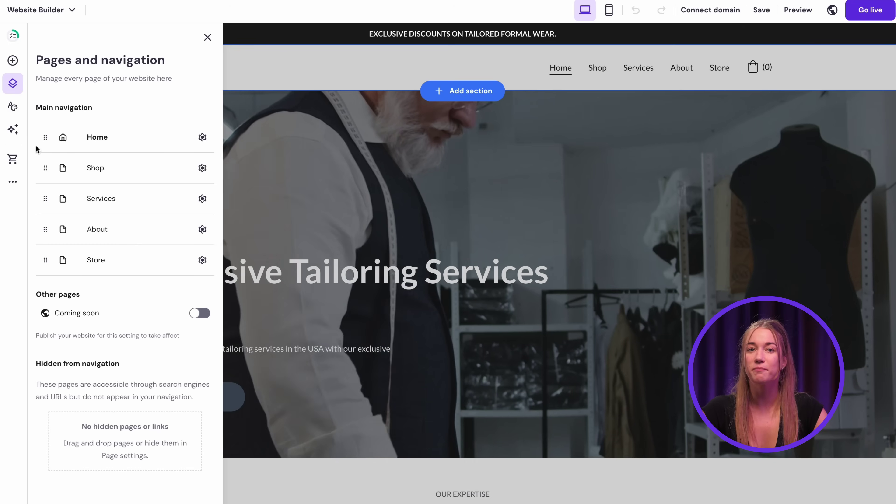
scroll(36, 148, down, 3)
click(89, 486)
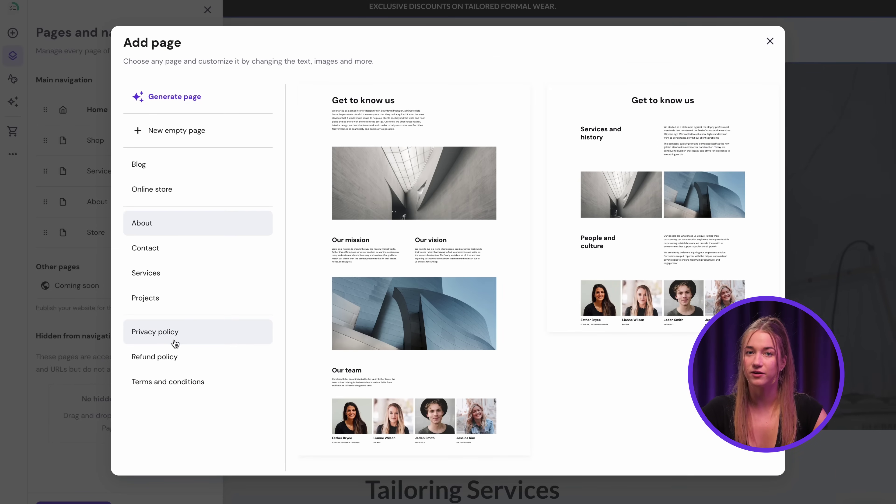
click(174, 339)
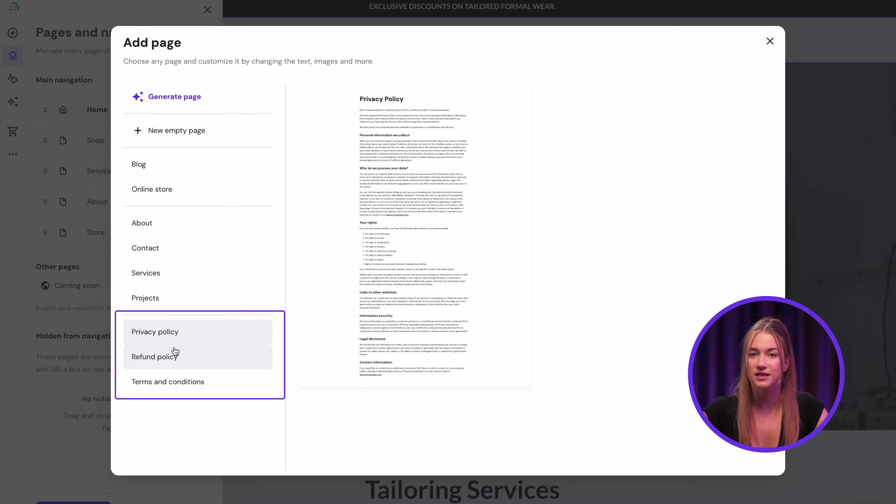
click(175, 355)
click(175, 380)
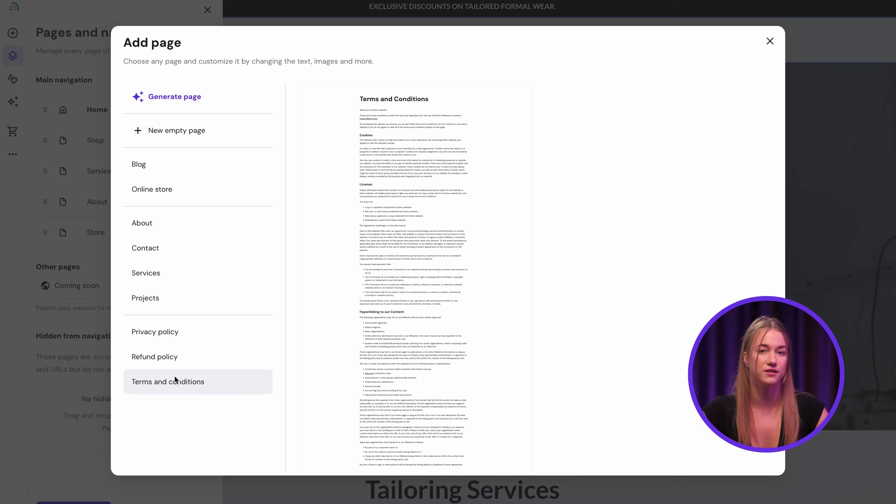
click(183, 356)
click(191, 335)
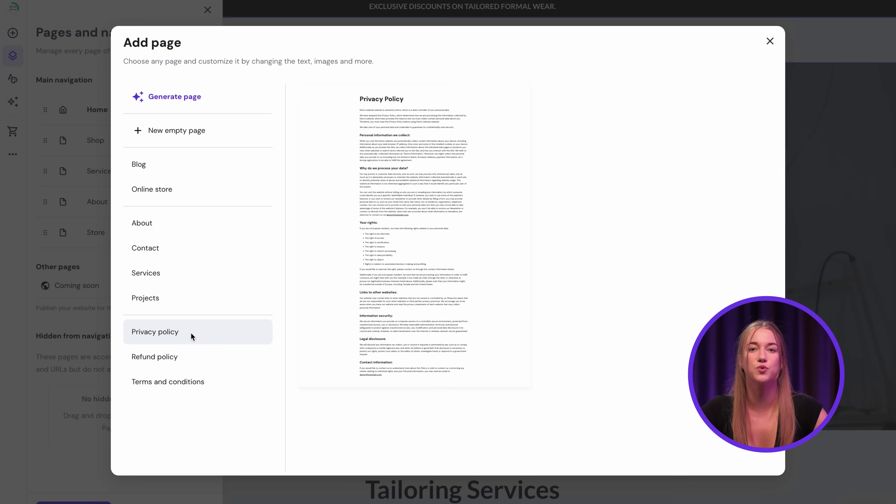
- Create the generated Privacy policy page, then close its page settings and the page list
click(350, 304)
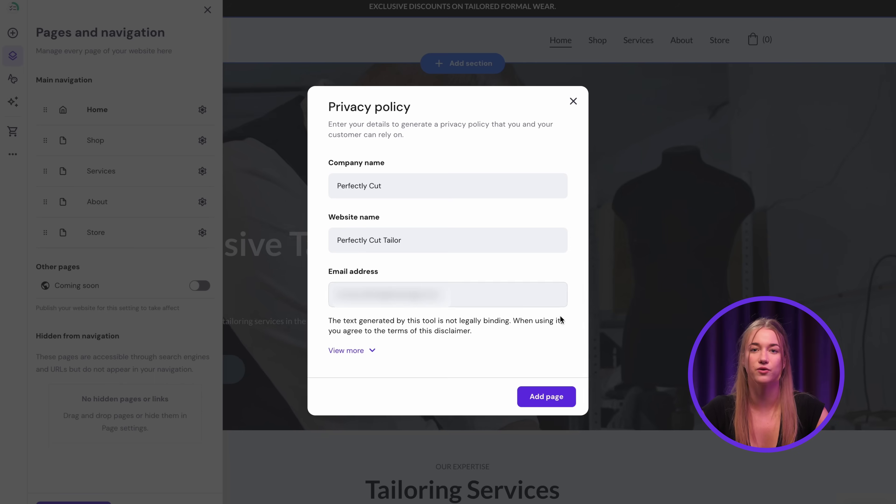
click(546, 397)
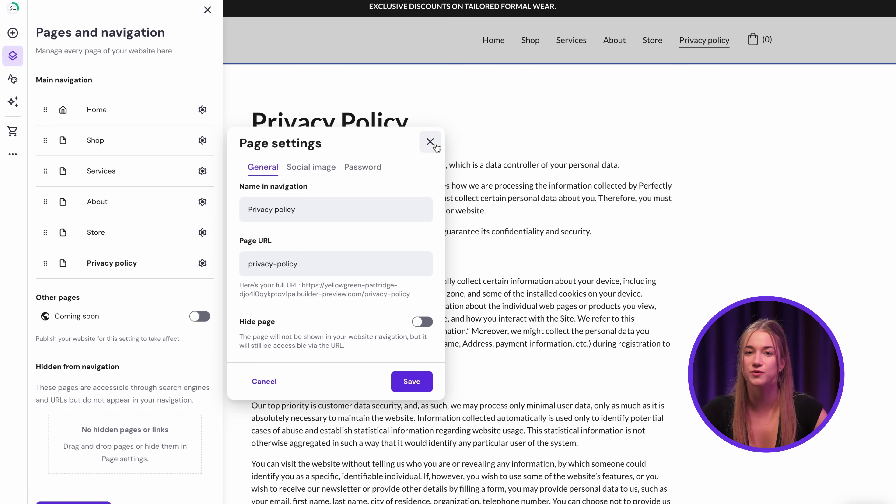
click(430, 143)
click(208, 10)
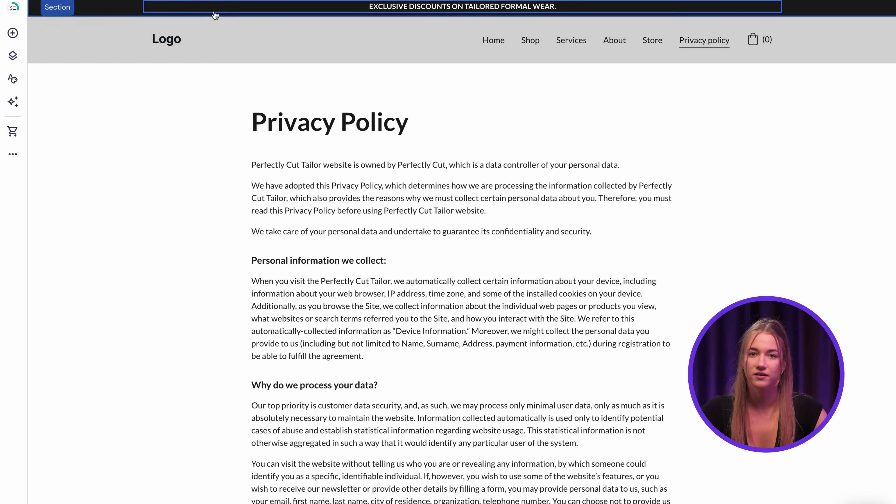
- Scroll through the generated privacy policy text, then bring up the Pages and navigation list
click(263, 111)
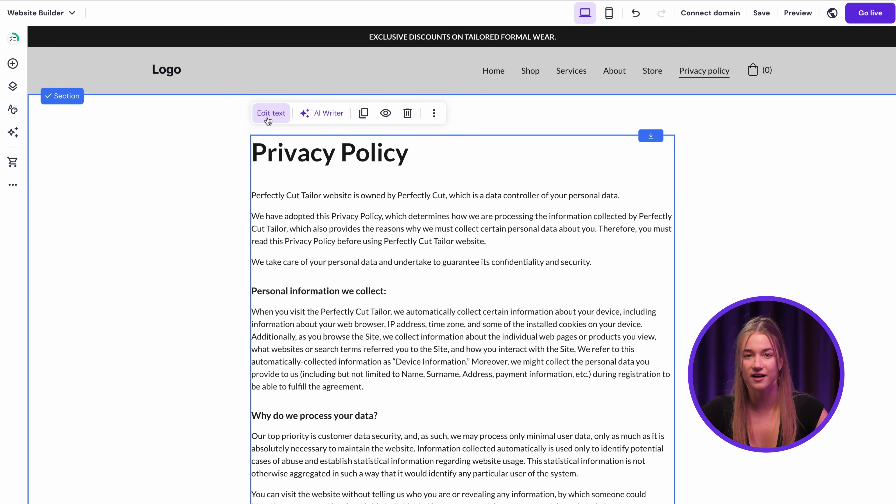
click(271, 113)
scroll(267, 116, down, 15)
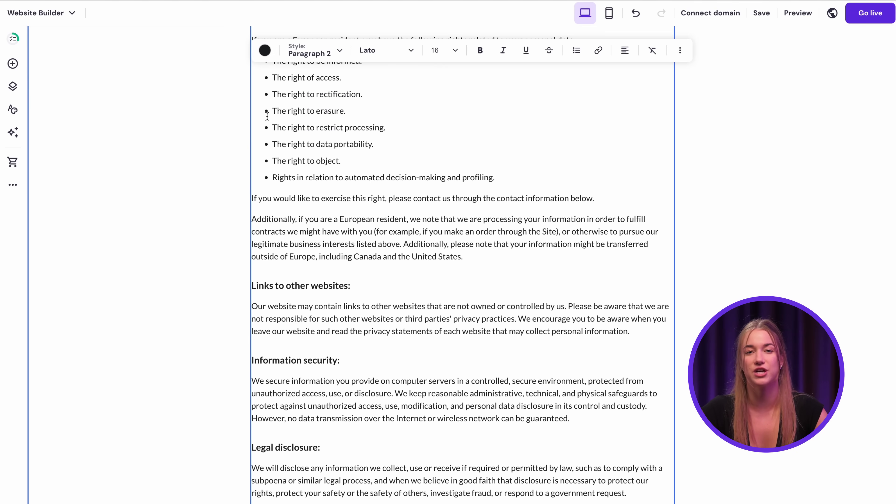
scroll(267, 117, down, 5)
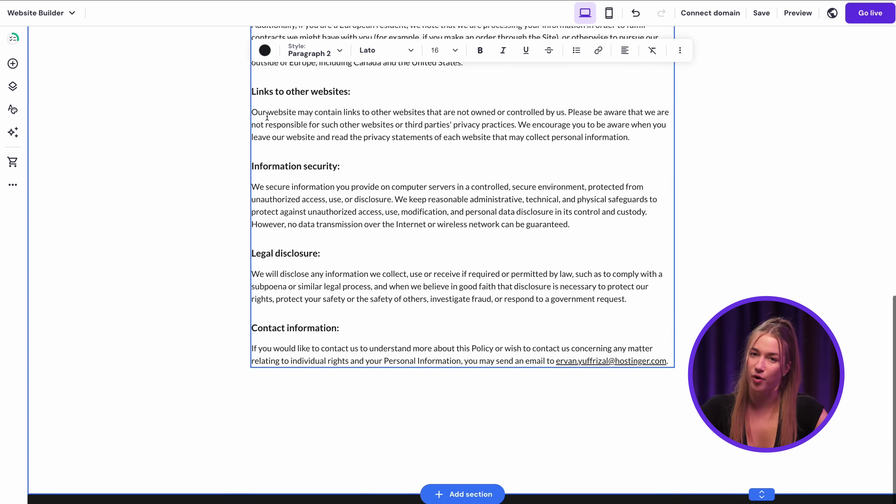
scroll(267, 117, up, 3)
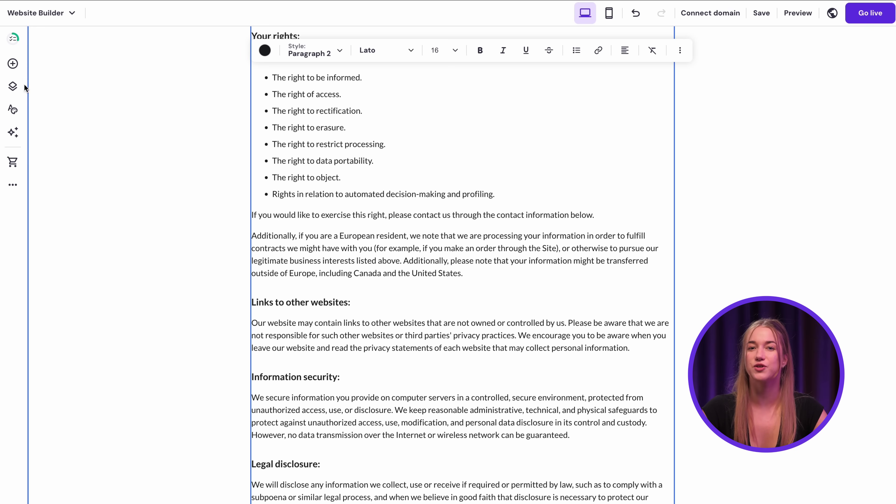
click(13, 87)
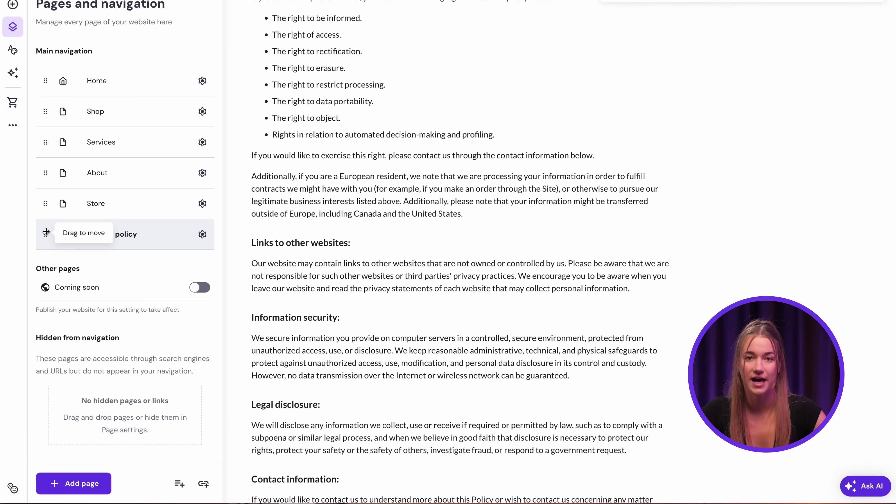
- Drag the Privacy policy page into the Hidden from navigation section
drag(46, 231, 56, 411)
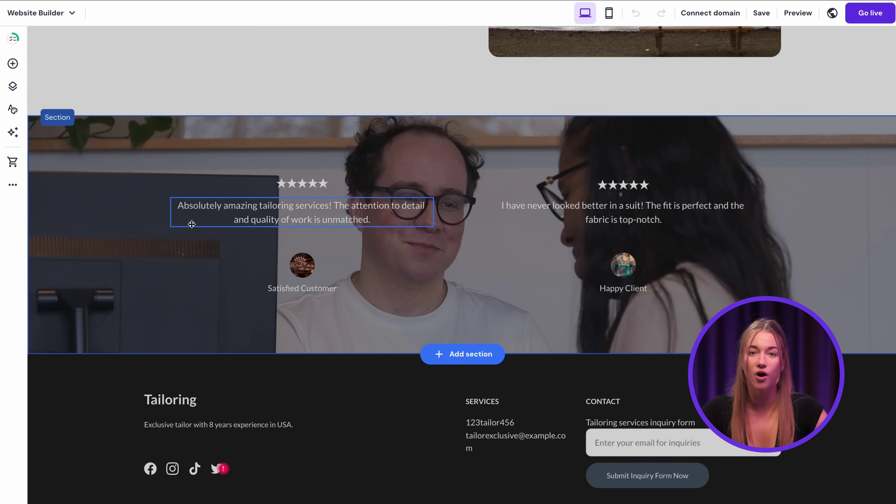
- Place a new text box in the site footer for the Privacy policy link
click(13, 64)
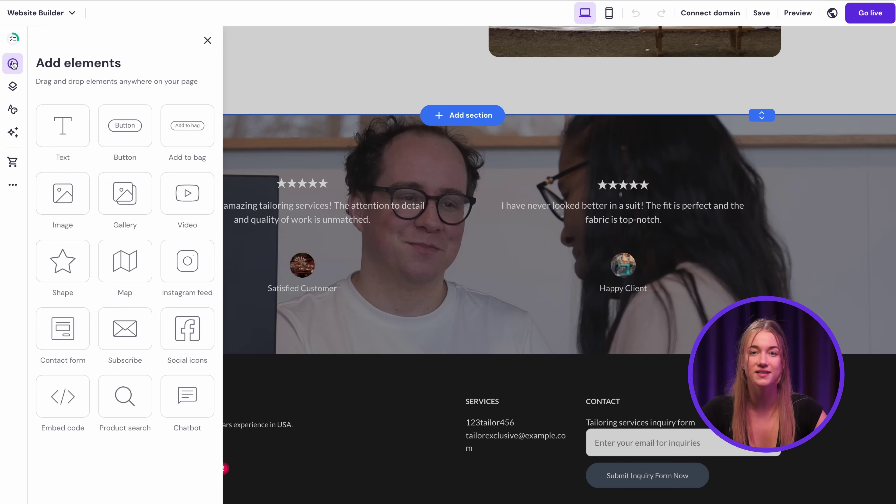
drag(59, 130, 369, 403)
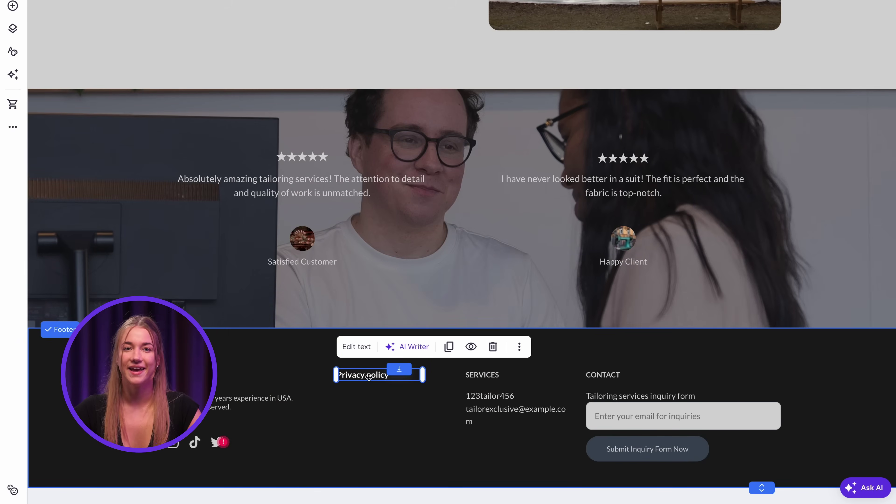
click(359, 349)
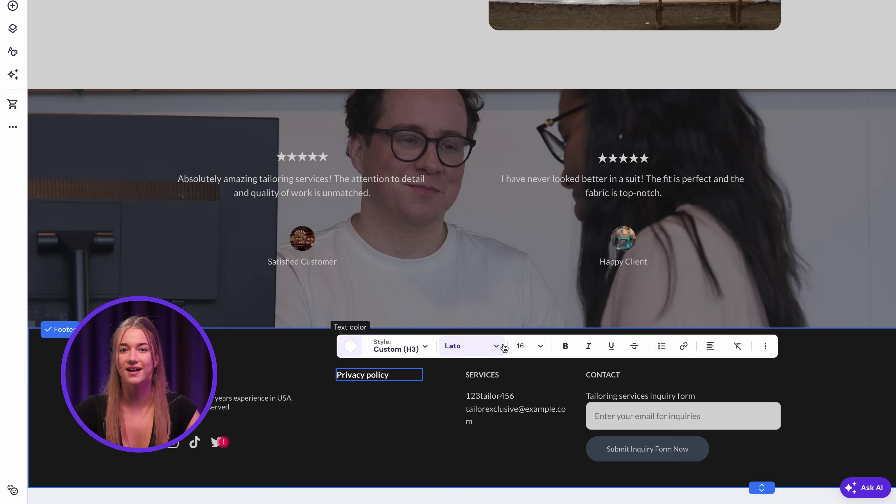
- Link the footer's 'Privacy policy' text to the Privacy policy page
triple_click(363, 376)
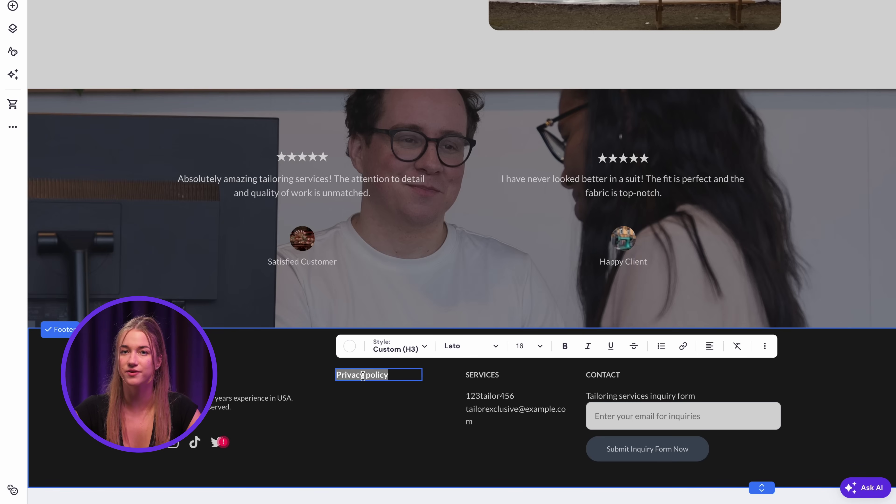
click(683, 347)
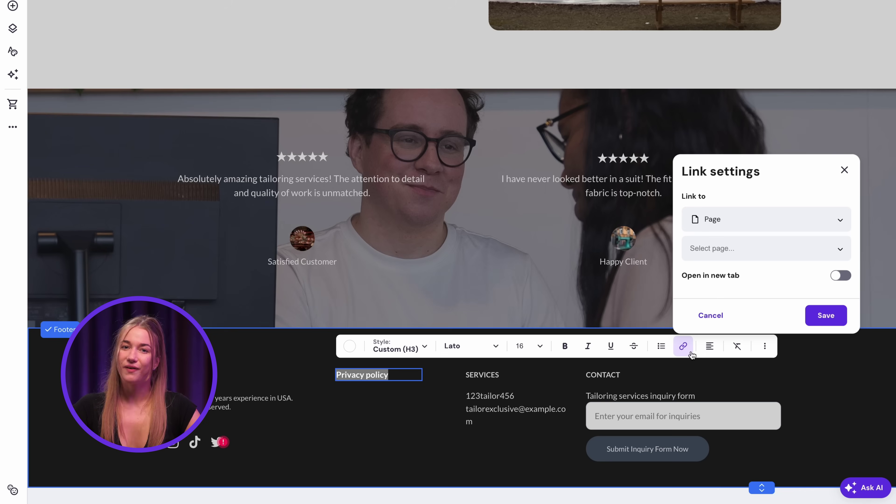
click(734, 243)
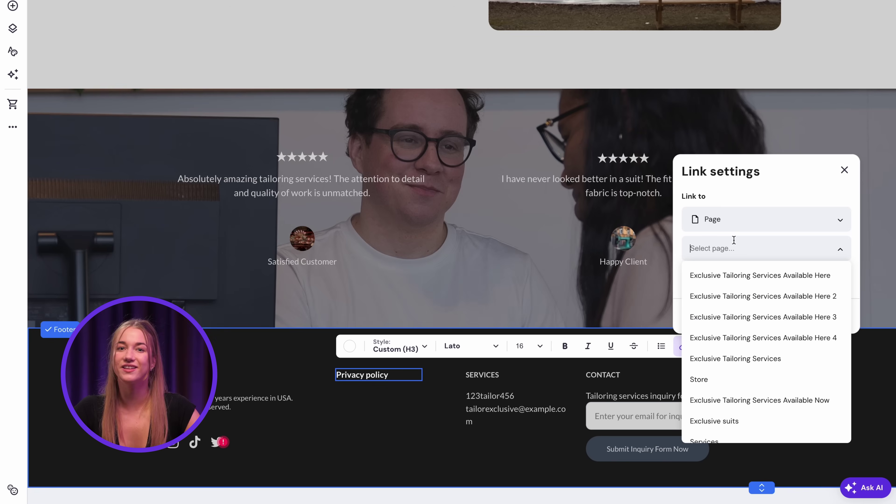
scroll(724, 385, down, 3)
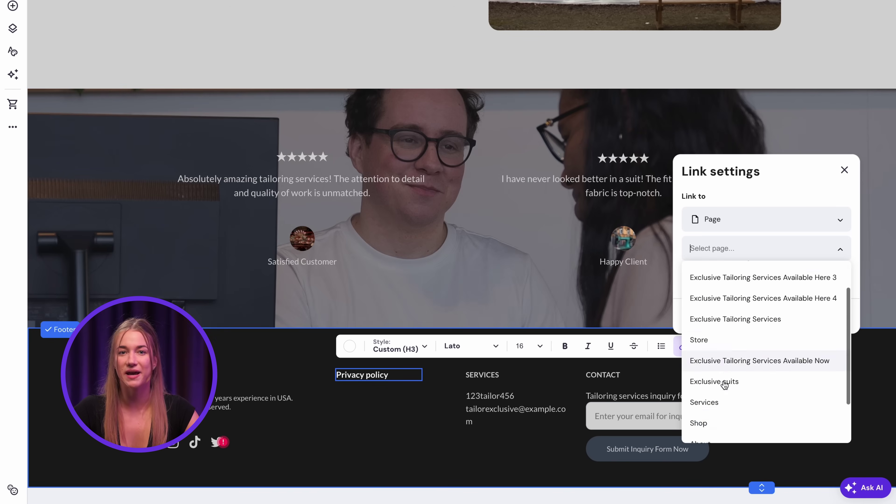
click(725, 425)
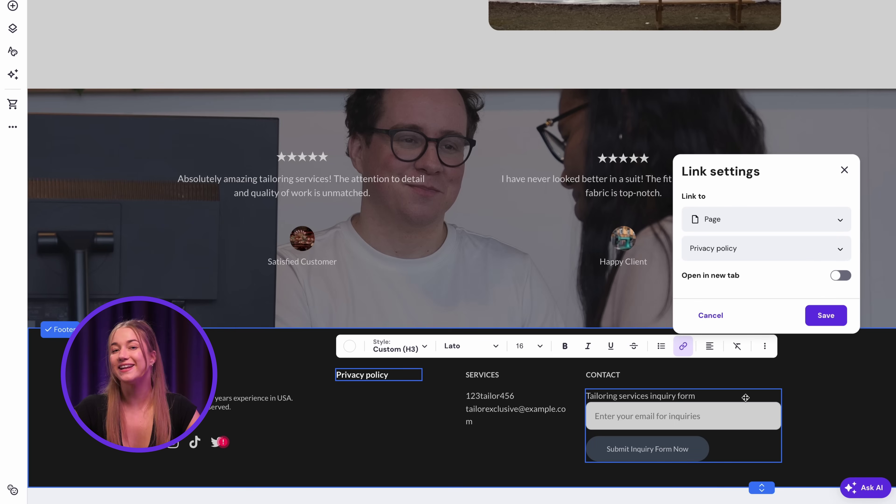
click(814, 323)
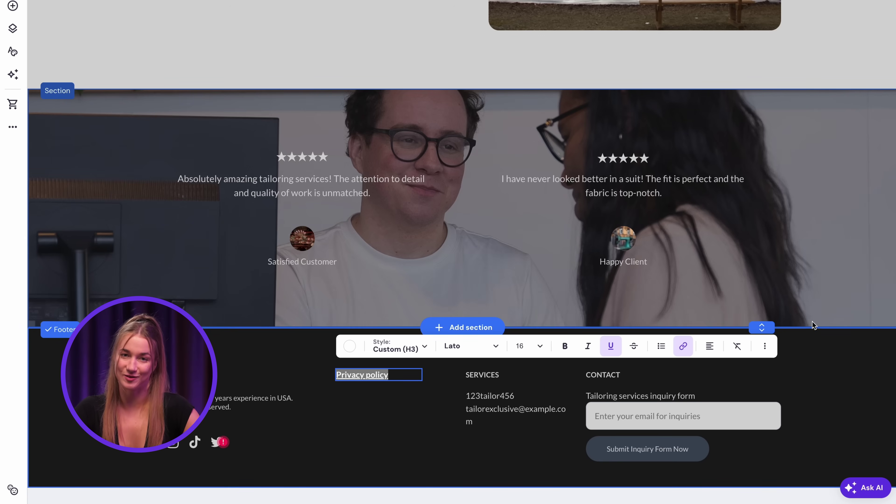
key(Escape)
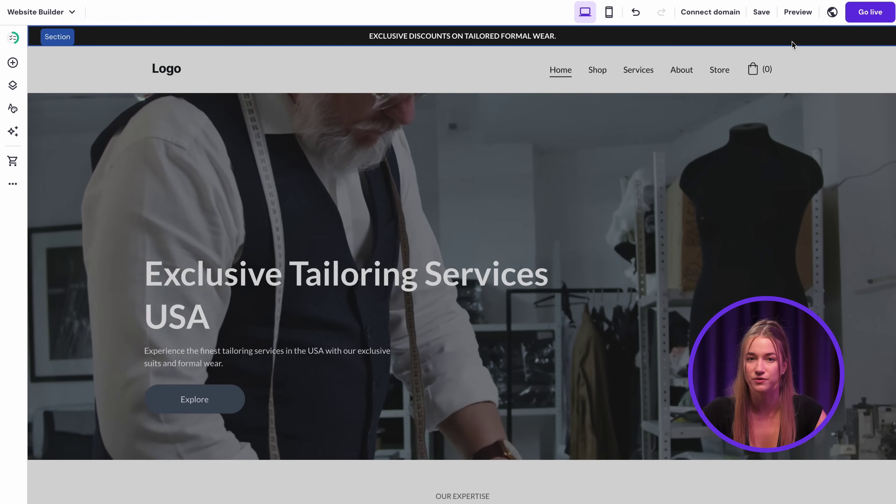
- Preview the site on desktop and scroll down through the homepage
click(791, 14)
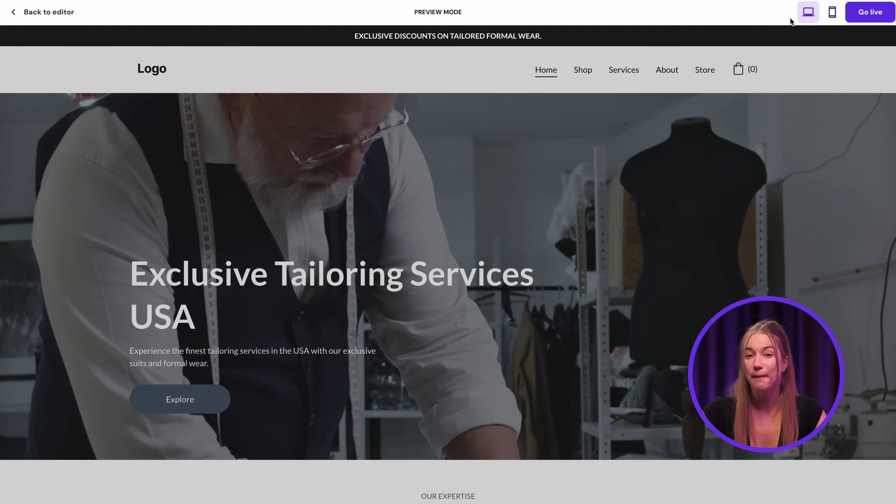
scroll(783, 60, down, 7)
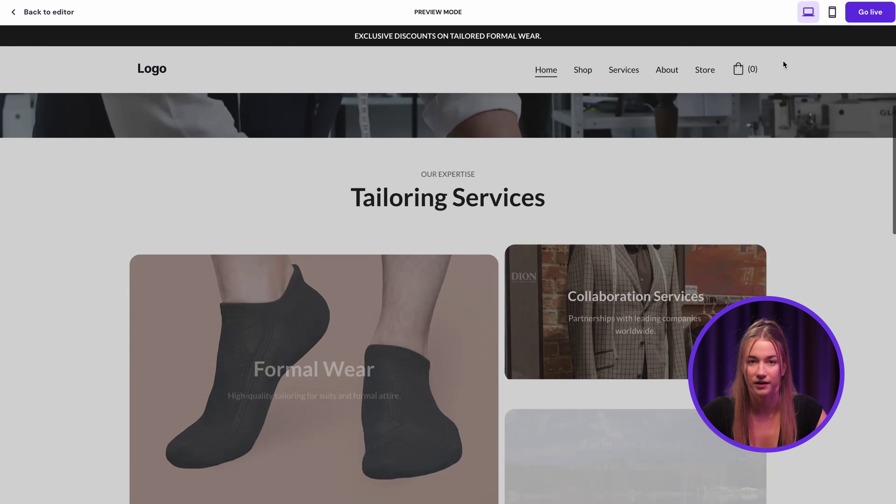
scroll(783, 60, down, 15)
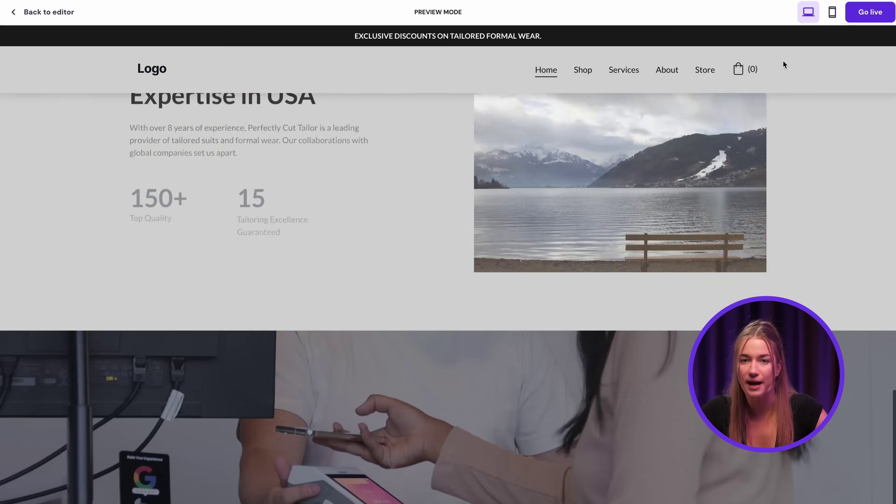
scroll(783, 61, down, 5)
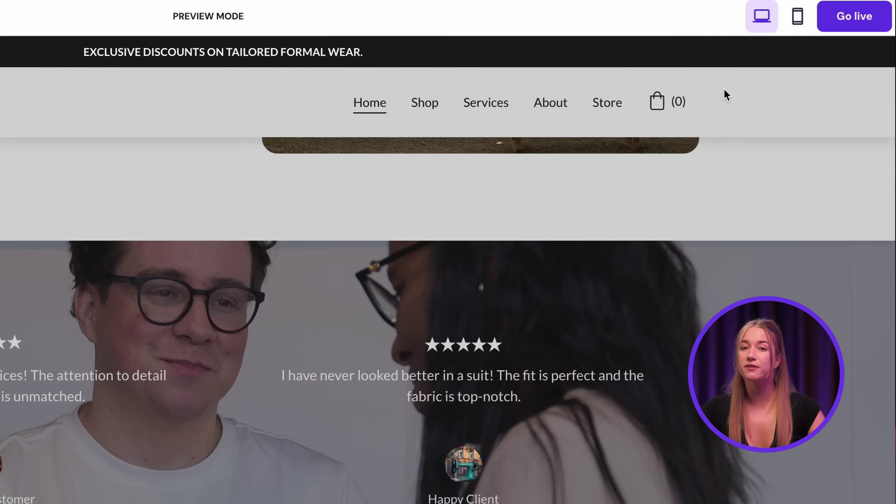
- Check the mobile preview, then exit back to the editor in desktop layout
click(797, 16)
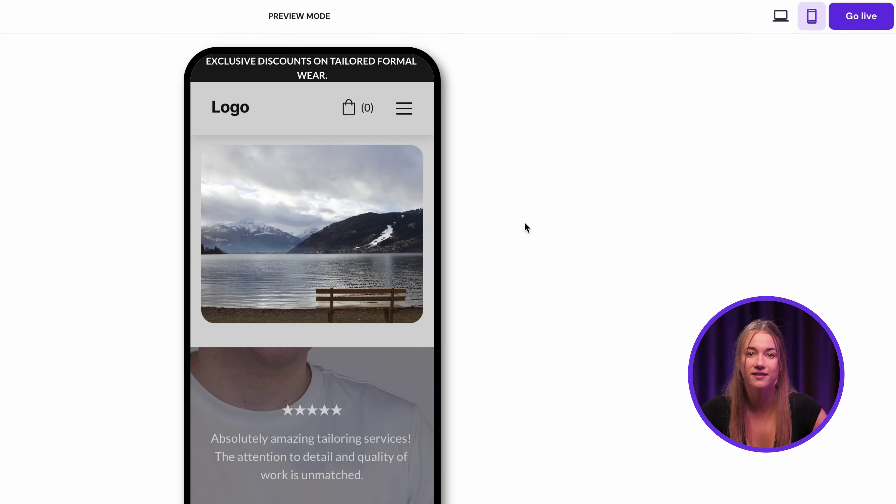
scroll(414, 332, up, 3)
scroll(413, 332, up, 10)
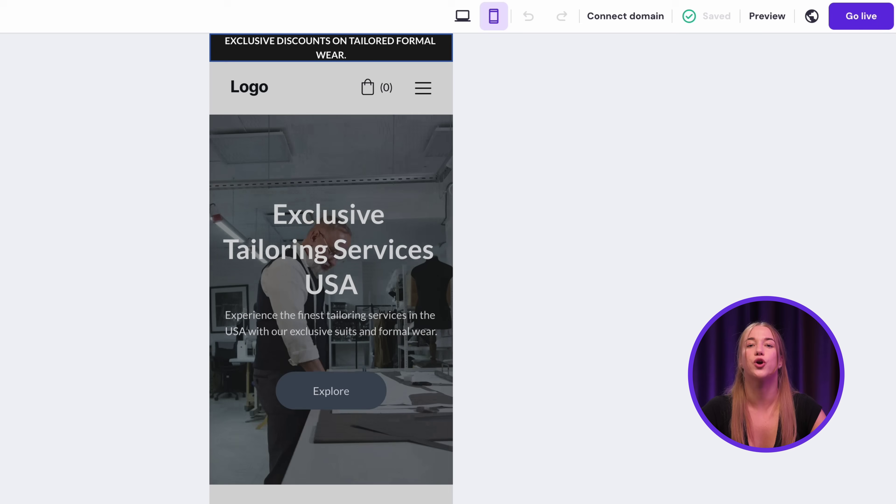
key(Escape)
click(452, 17)
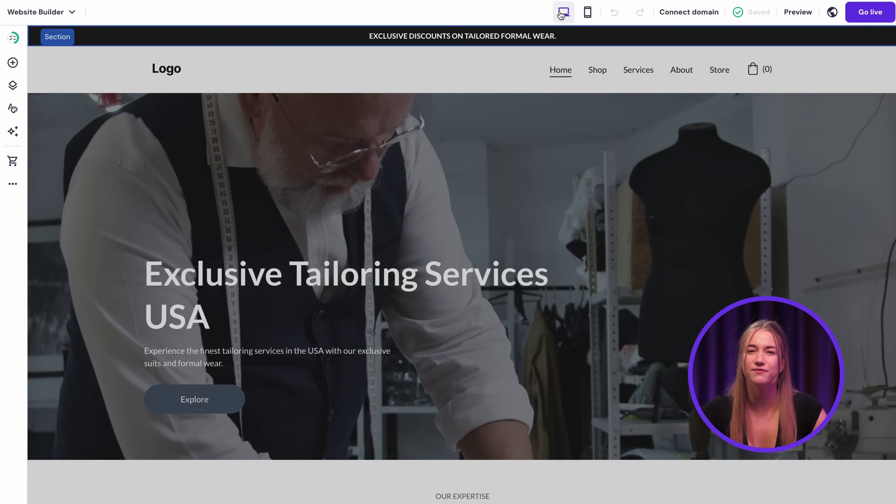
- Begin connecting a custom domain from the top bar's Connect domain popover
click(686, 11)
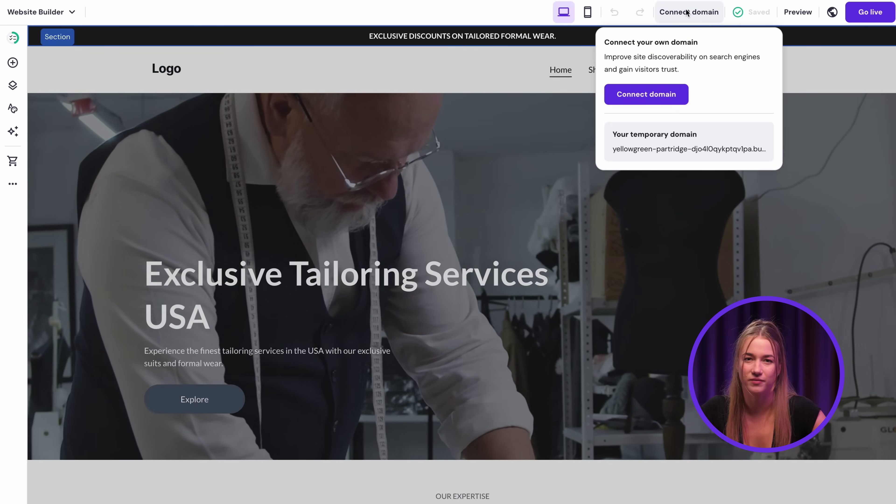
click(650, 92)
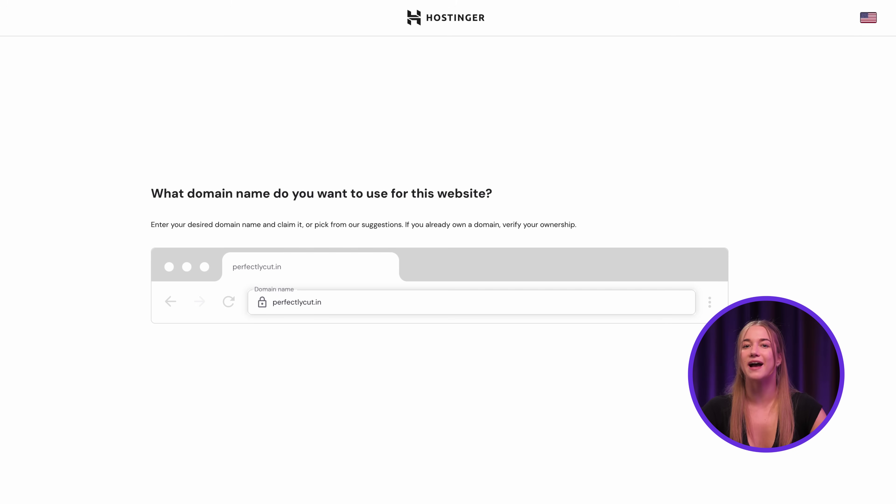
- Scroll down the domain form with perfectlycut.in entered to submit it
scroll(703, 472, down, 2)
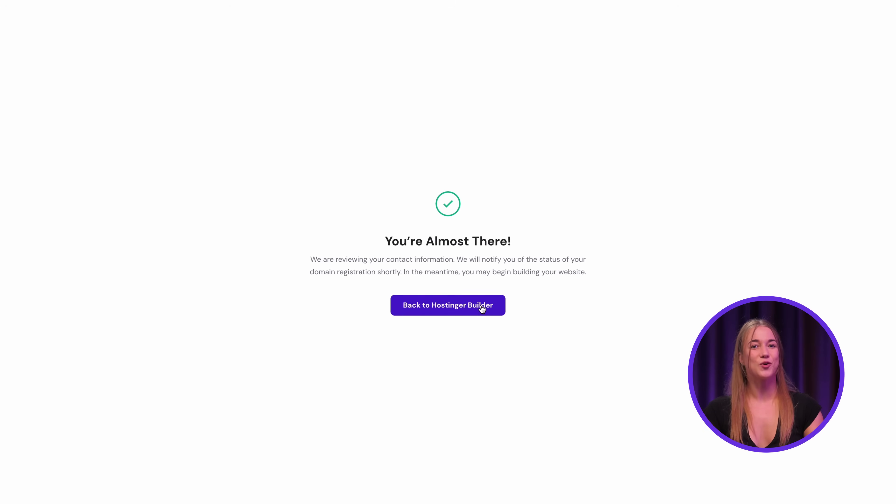
- Return to the builder and check that perfectlycut.in shows 'Domain not active'
click(482, 308)
mouse_move(700, 25)
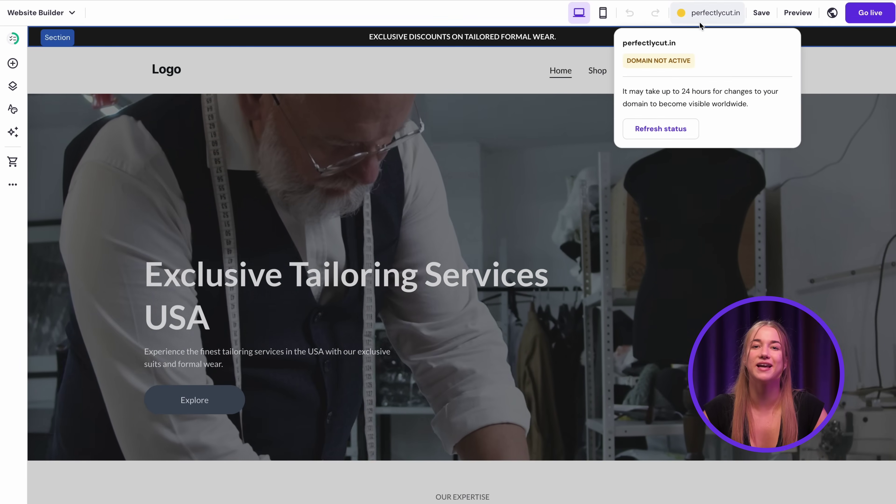